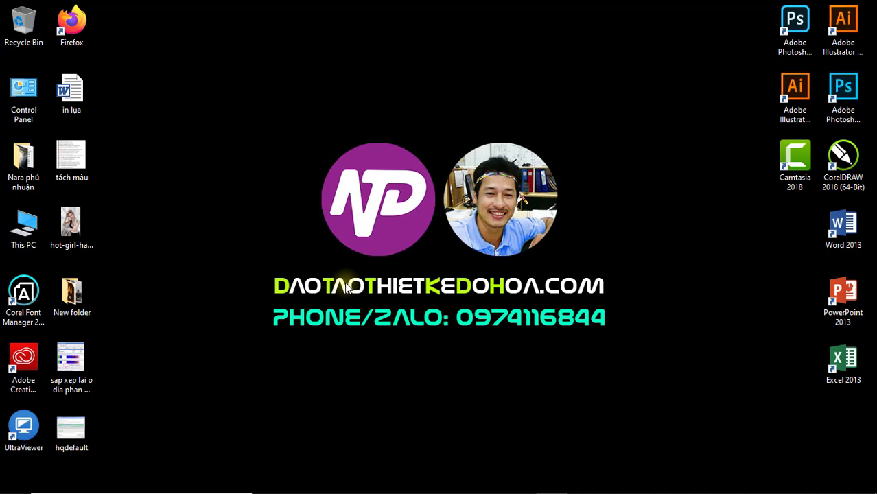
Refresh the Windows desktop twice from its right-click menu
{"action": "right_click", "coordinate": [486, 41]}
{"action": "left_click", "coordinate": [522, 76]}
{"action": "right_click", "coordinate": [546, 53]}
{"action": "left_click", "coordinate": [566, 89]}
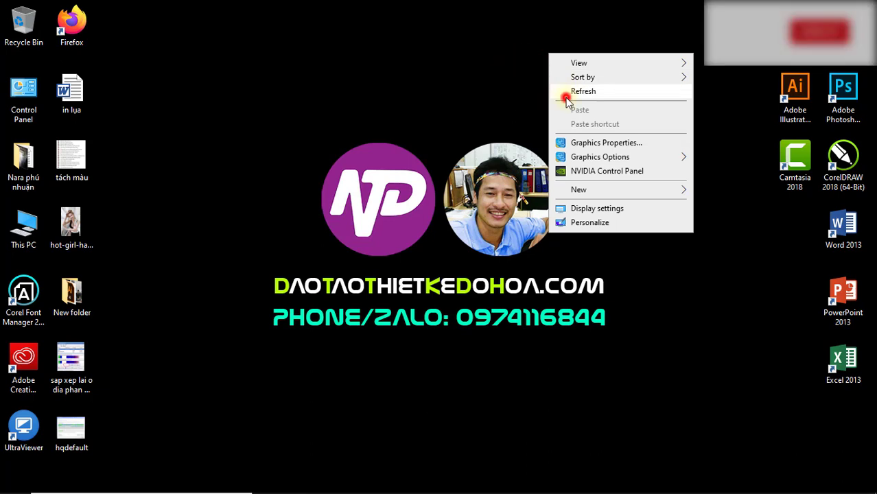
Launch Adobe Photoshop CC 2019 and open Edit > Preferences > General
{"action": "left_click", "coordinate": [851, 99]}
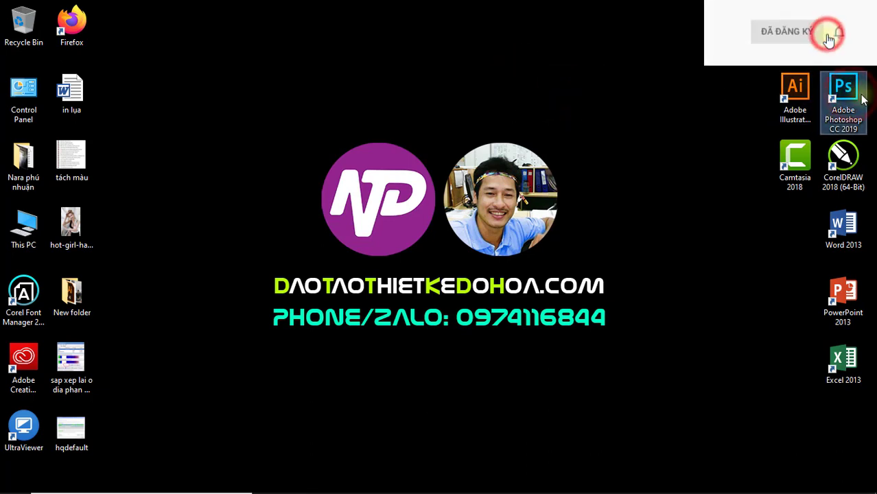
{"action": "double_click", "coordinate": [857, 99]}
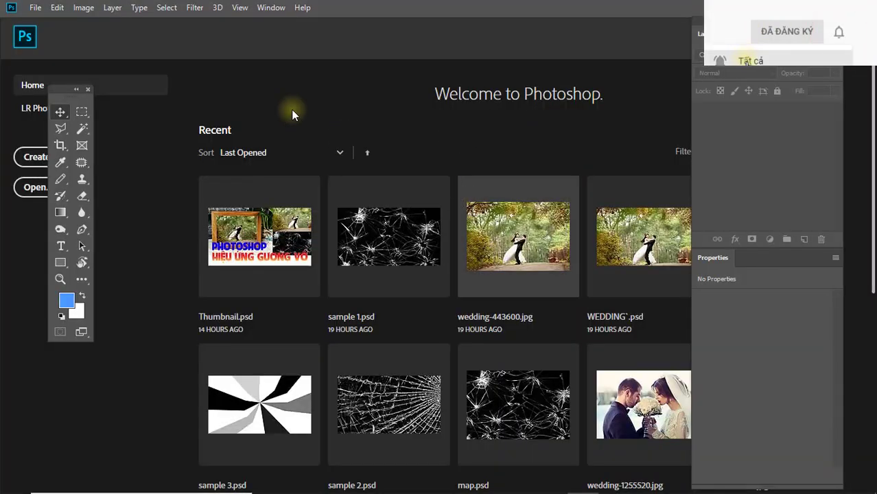
{"action": "left_click", "coordinate": [57, 7]}
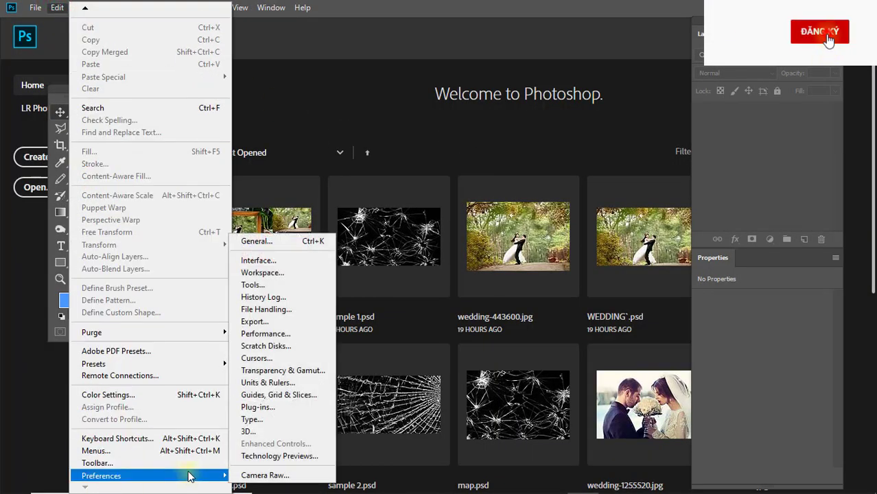
{"action": "mouse_move", "coordinate": [102, 476]}
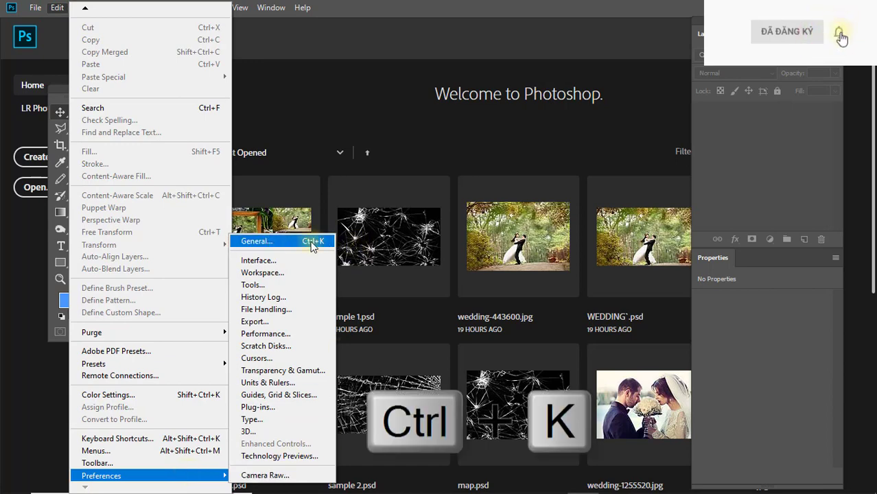
{"action": "left_click", "coordinate": [289, 244]}
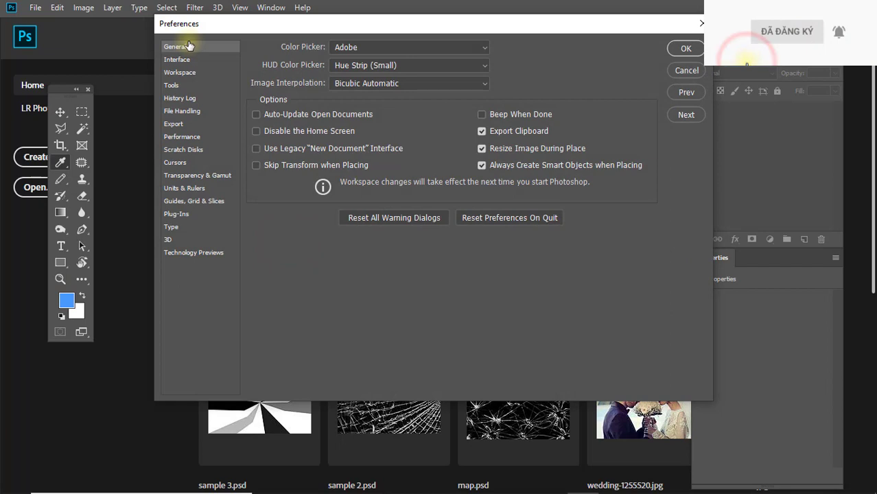
In Performance preferences, set Let Photoshop Use to 5165 MB (70%) of memory
{"action": "left_click", "coordinate": [181, 137]}
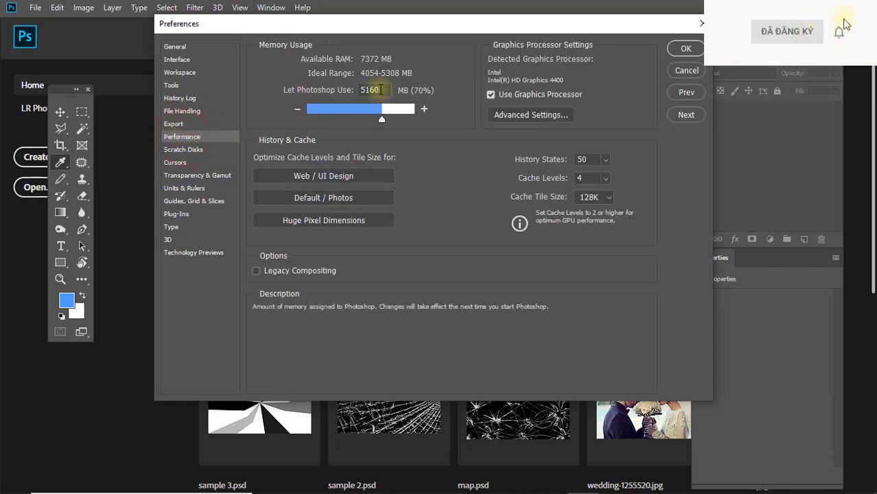
{"action": "double_click", "coordinate": [383, 92]}
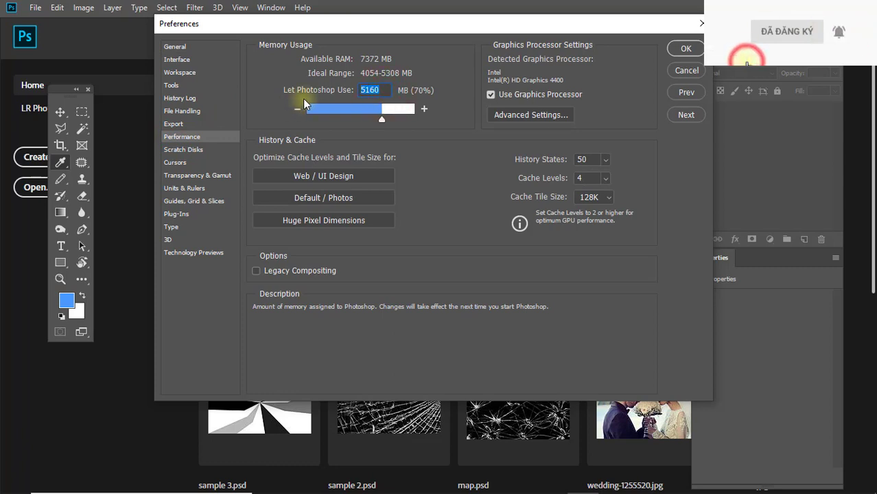
{"action": "left_click", "coordinate": [429, 157]}
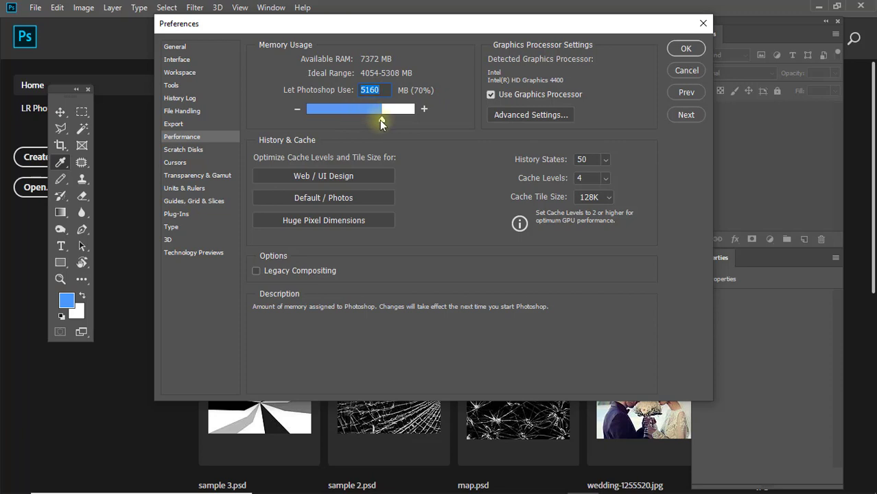
{"action": "left_click_drag", "start_coordinate": [379, 120], "coordinate": [408, 119]}
{"action": "left_click_drag", "start_coordinate": [409, 119], "coordinate": [411, 119]}
{"action": "left_click_drag", "start_coordinate": [413, 121], "coordinate": [381, 121]}
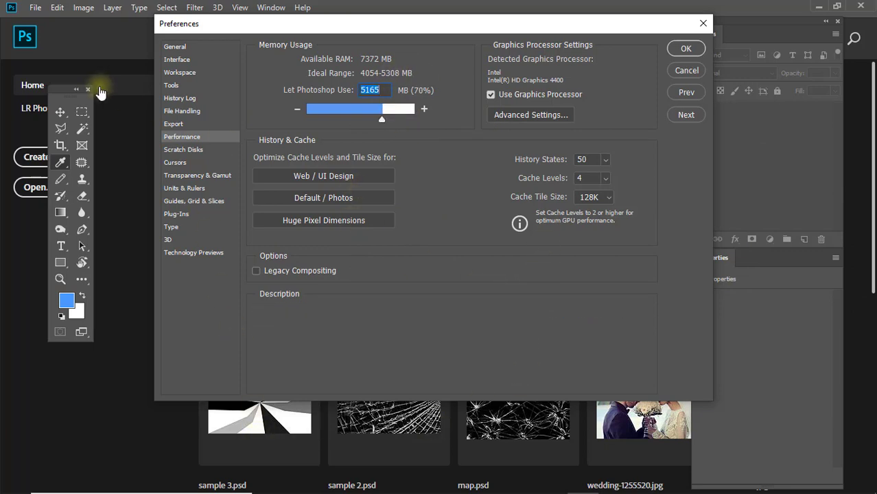
{"action": "left_click", "coordinate": [191, 151]}
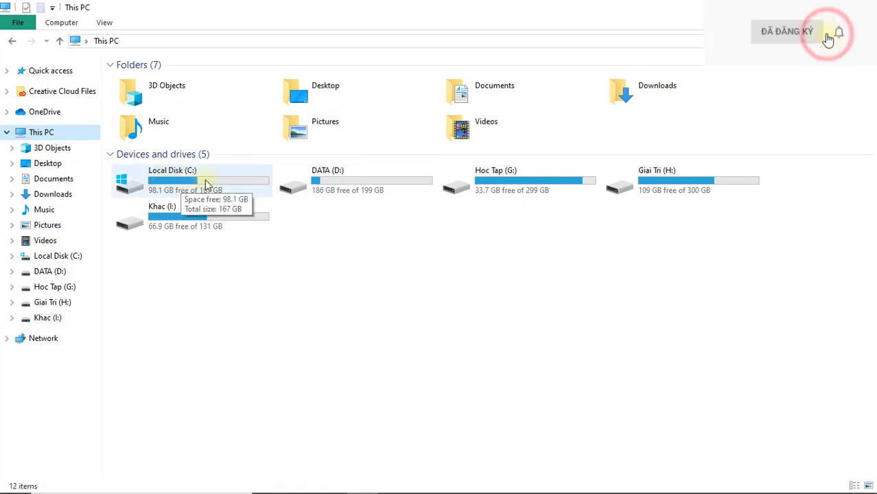
{"action": "left_click", "coordinate": [323, 208]}
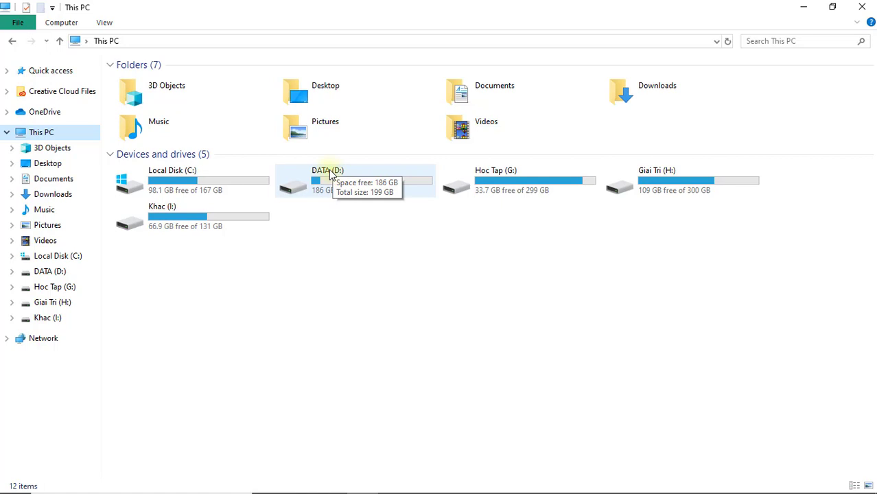
Delete the three ulog_HeadlightsCC log files from the DATA (D:) drive
{"action": "double_click", "coordinate": [328, 171]}
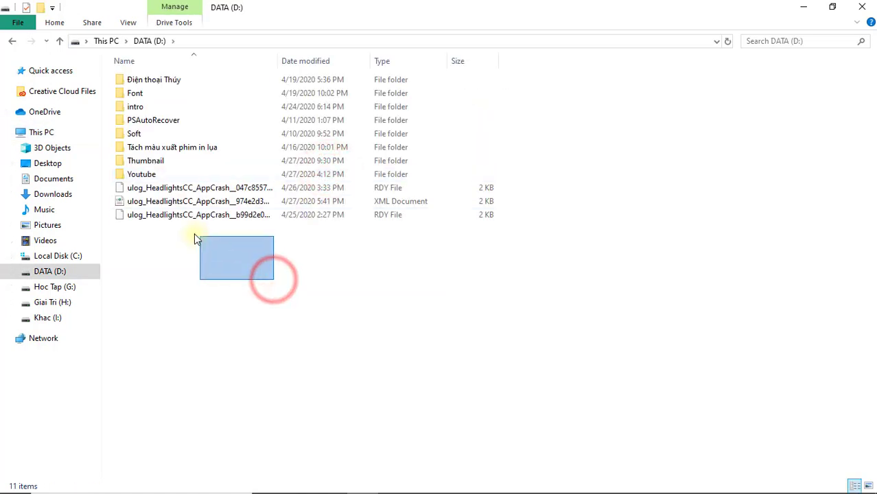
{"action": "left_click_drag", "start_coordinate": [246, 276], "coordinate": [156, 215]}
{"action": "right_click", "coordinate": [163, 208]}
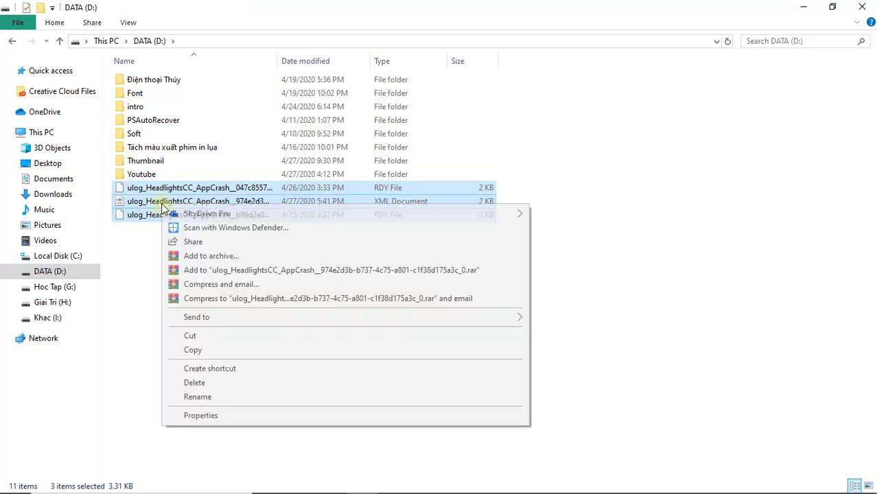
{"action": "left_click", "coordinate": [178, 381]}
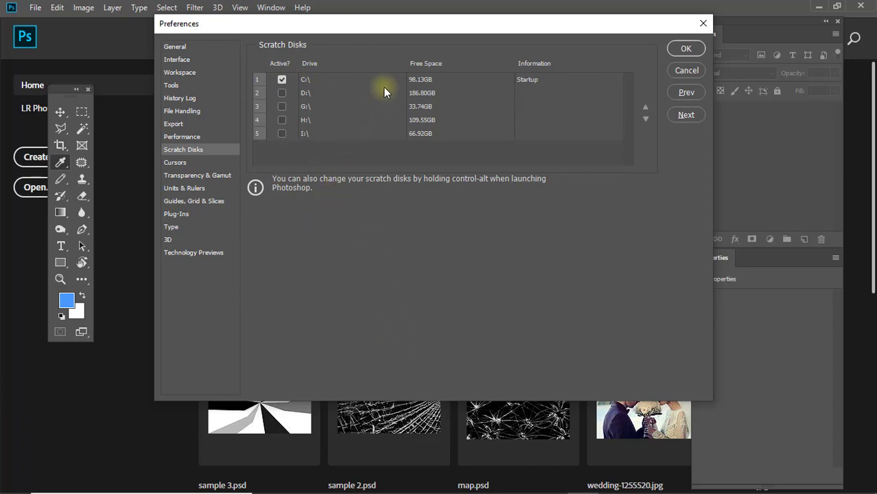
Enable D:\ and disable C:\ as scratch disks, move D:\ to the top, and confirm
{"action": "key", "text": "alt+Tab"}
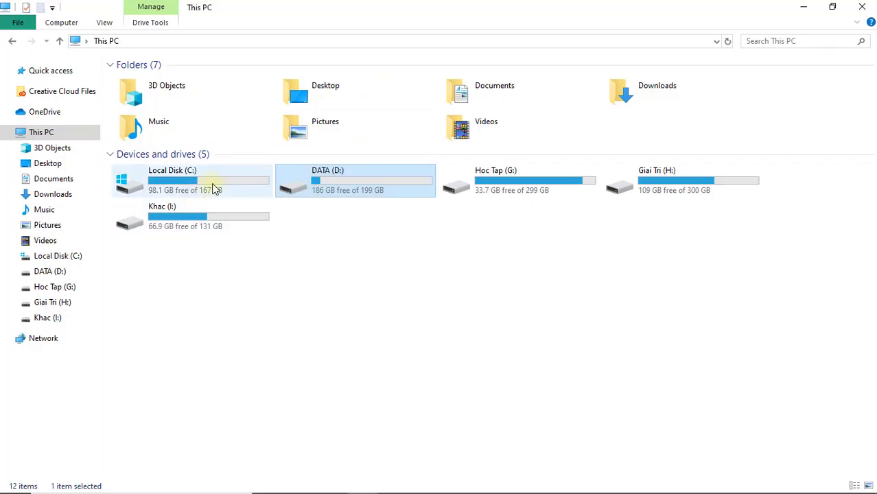
{"action": "key", "text": "alt+Tab"}
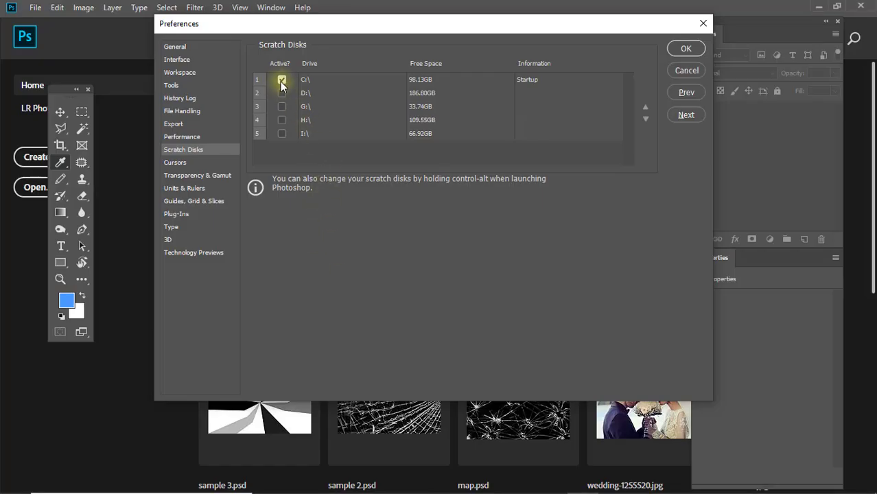
{"action": "left_click", "coordinate": [281, 93]}
{"action": "left_click", "coordinate": [282, 79]}
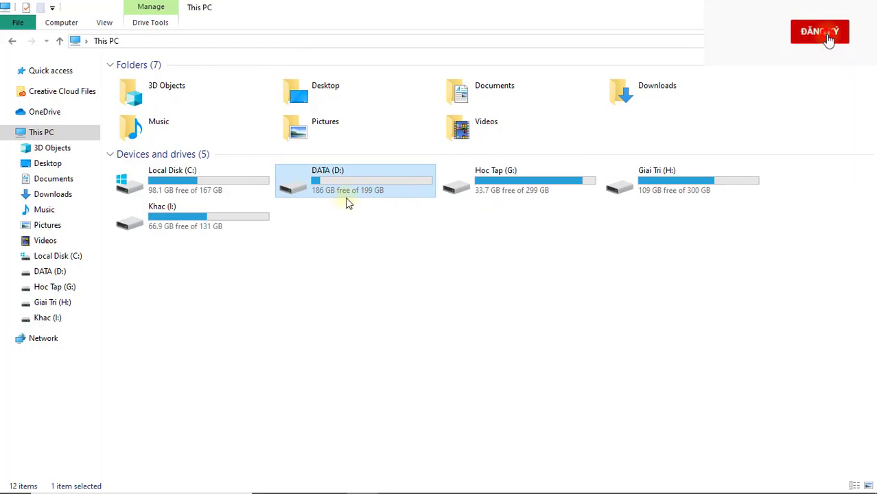
{"action": "key", "text": "alt+Tab"}
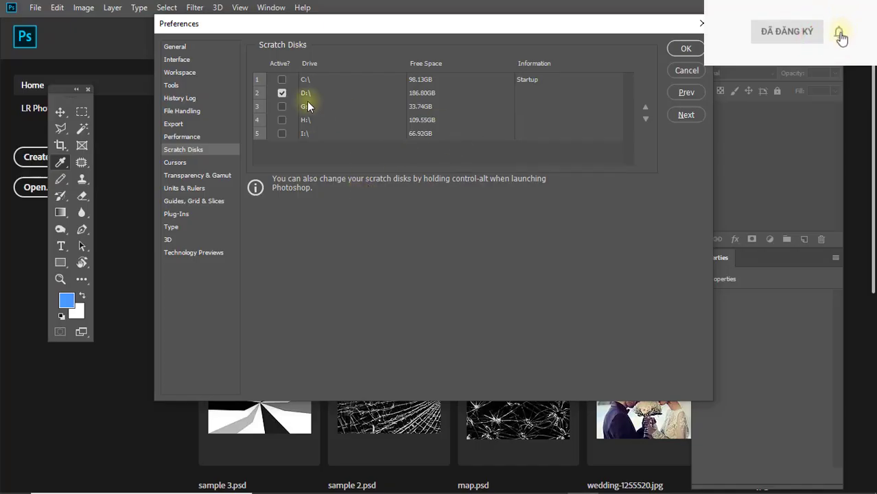
{"action": "left_click", "coordinate": [305, 93]}
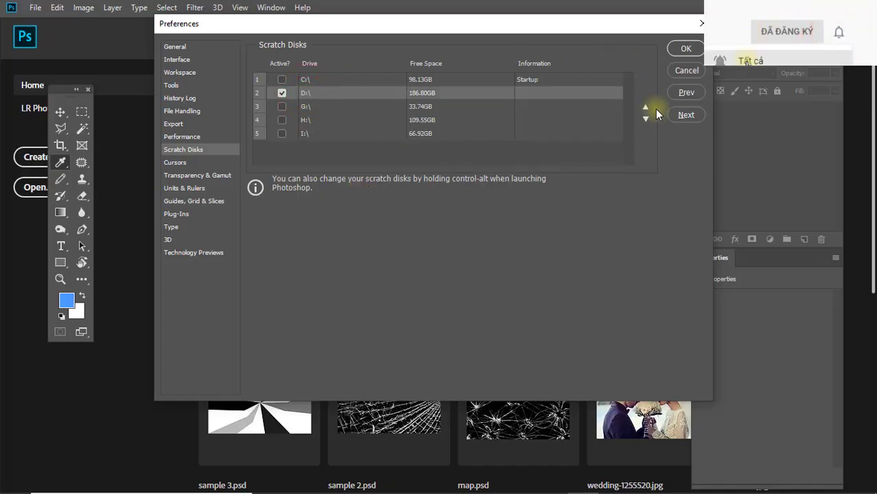
{"action": "left_click", "coordinate": [645, 107]}
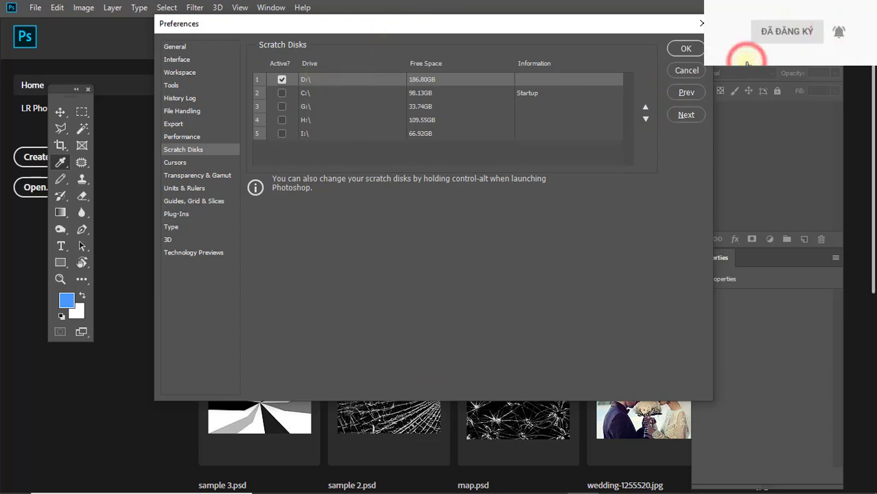
{"action": "left_click", "coordinate": [688, 49]}
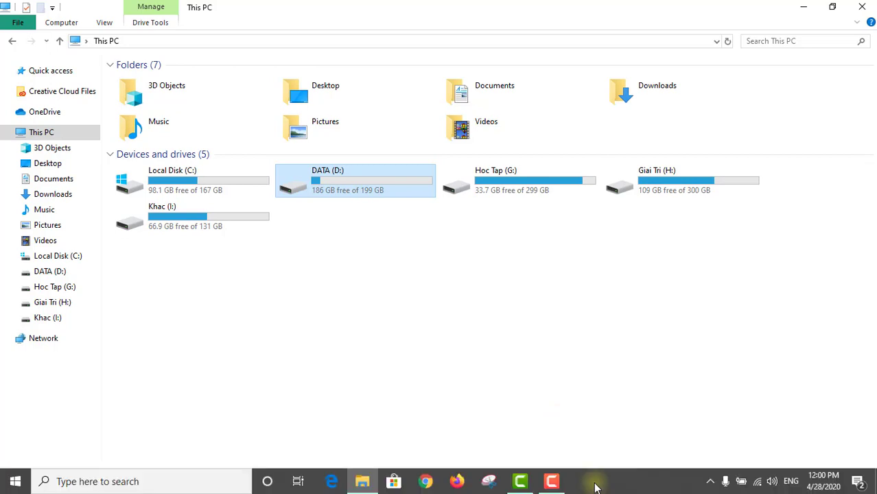
Open the Run dialog from Windows search and run the prefetch command
{"action": "left_click", "coordinate": [413, 367]}
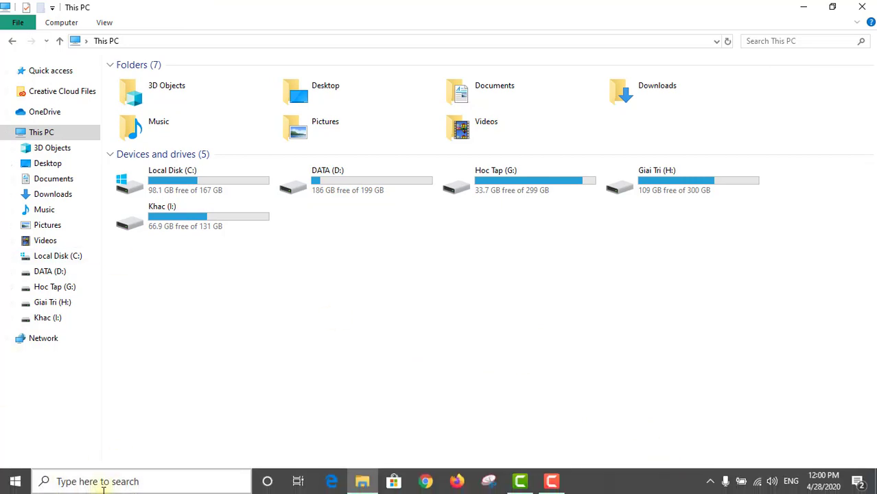
{"action": "left_click", "coordinate": [109, 482]}
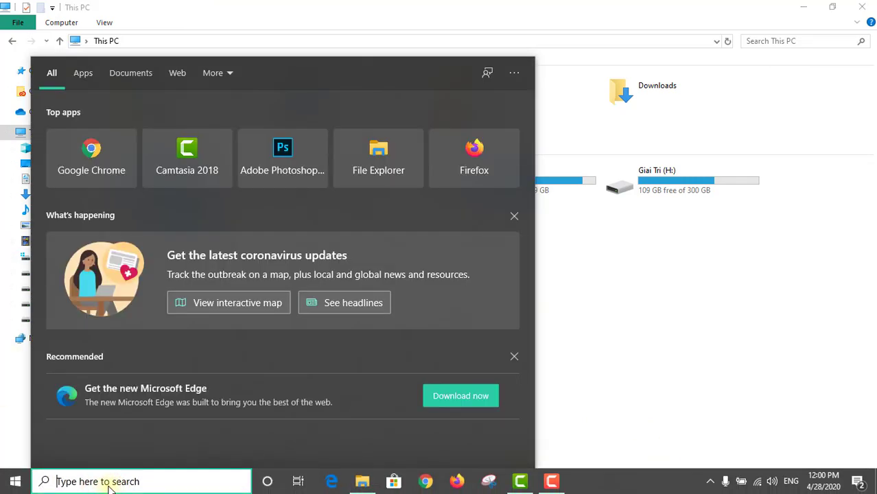
{"action": "type", "text": "run"}
{"action": "key", "text": "Return"}
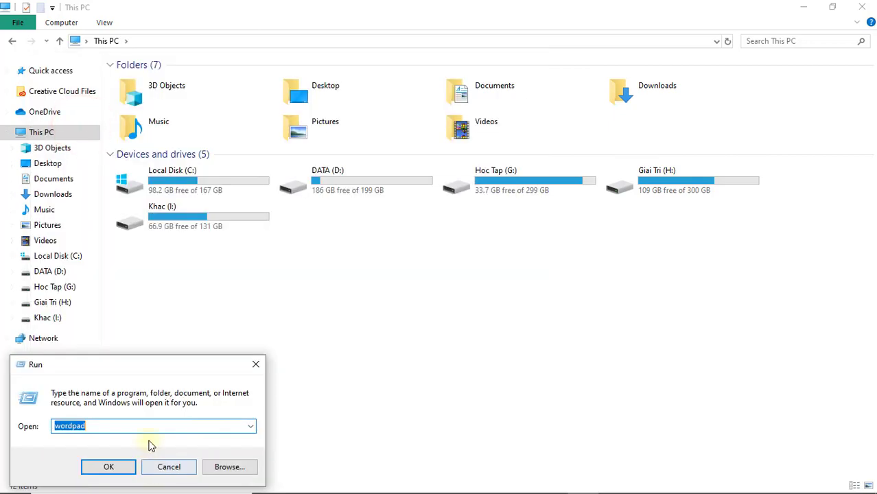
{"action": "type", "text": "p"}
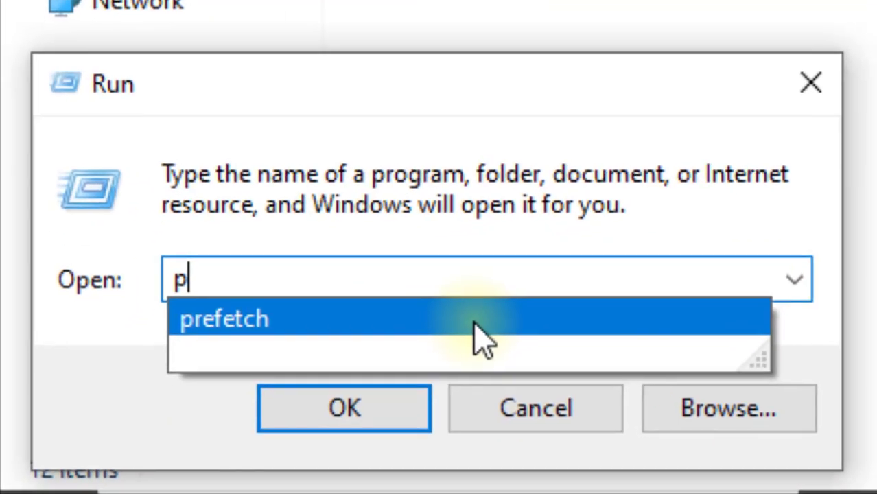
{"action": "type", "text": "re"}
{"action": "key", "text": "Down"}
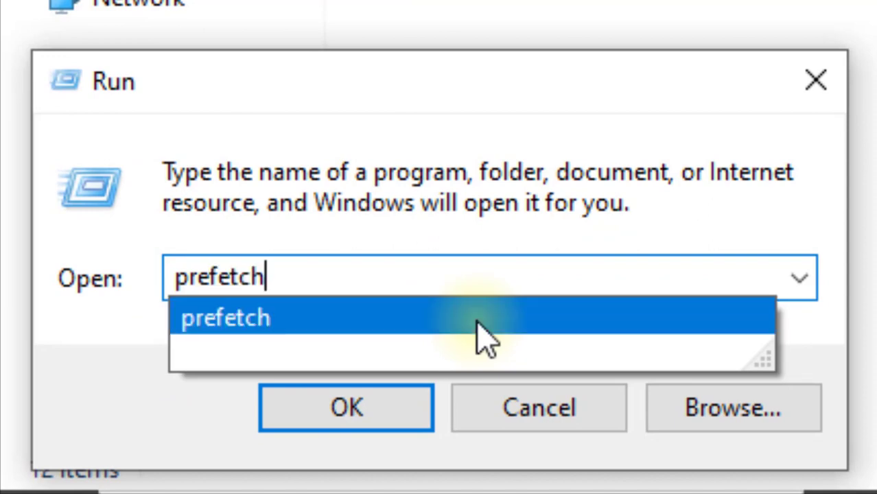
{"action": "left_click", "coordinate": [297, 321]}
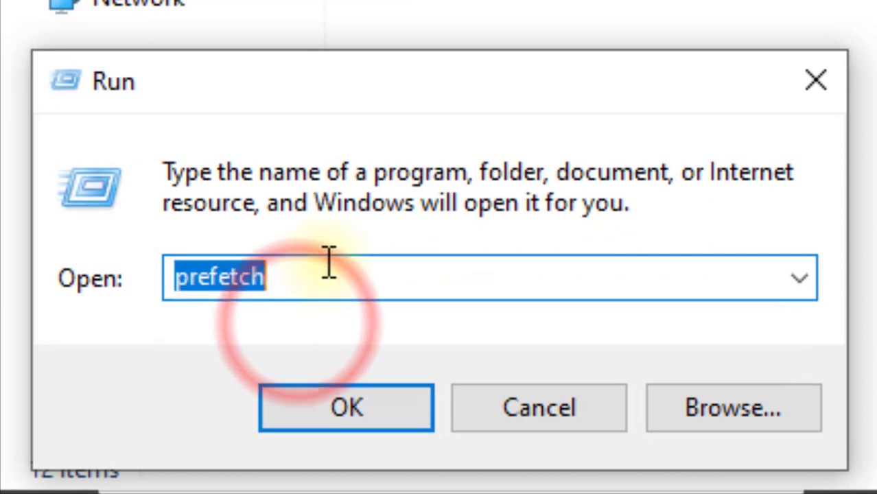
{"action": "left_click", "coordinate": [320, 288]}
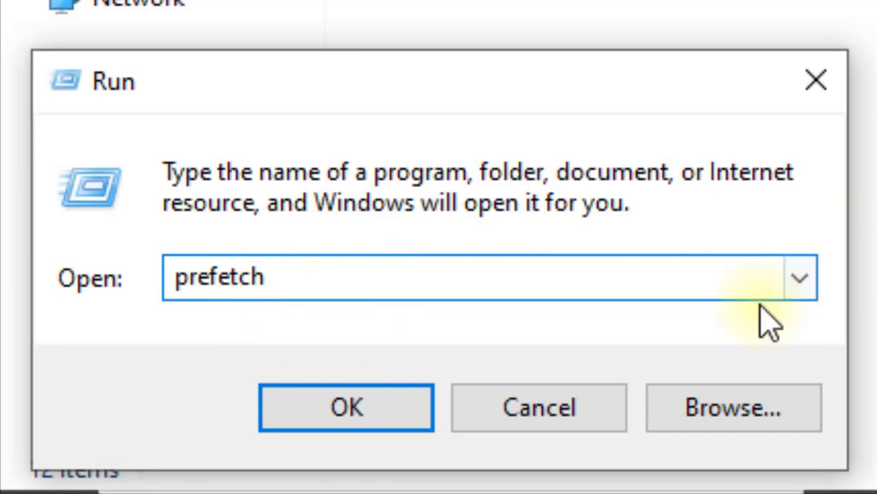
{"action": "left_click", "coordinate": [366, 407]}
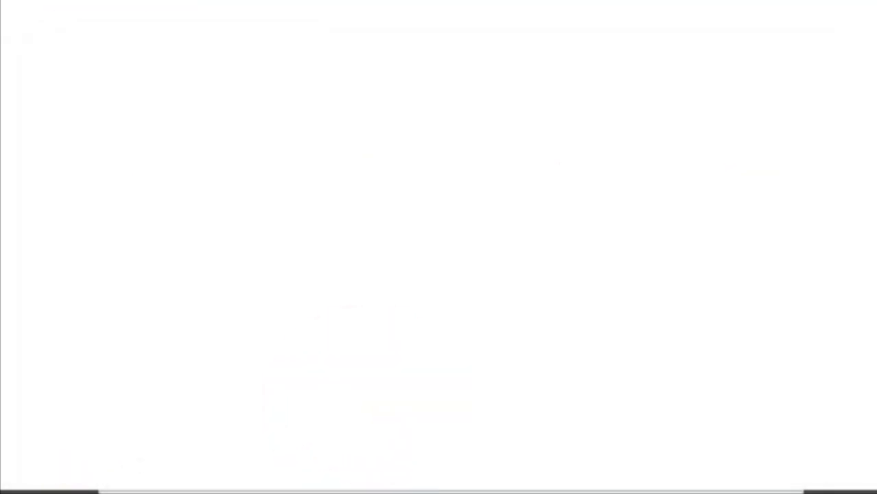
Grant permission to open the Prefetch folder and scroll through its files
{"action": "left_click", "coordinate": [459, 275]}
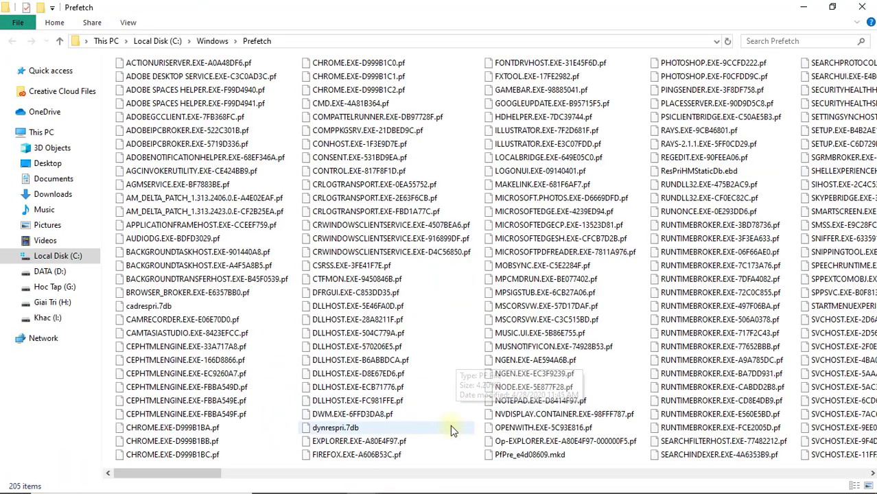
{"action": "scroll", "coordinate": [250, 364], "scroll_direction": "down", "scroll_amount": 1}
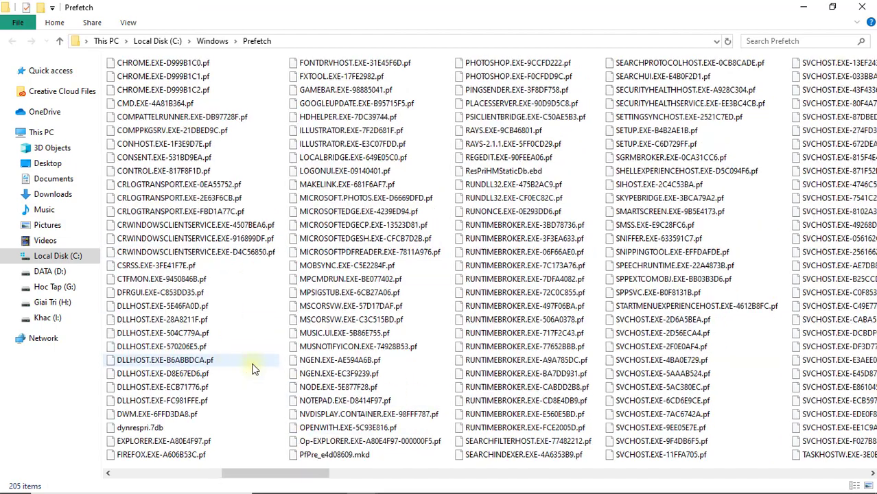
{"action": "scroll", "coordinate": [254, 369], "scroll_direction": "down", "scroll_amount": 2}
{"action": "scroll", "coordinate": [254, 368], "scroll_direction": "up", "scroll_amount": 3}
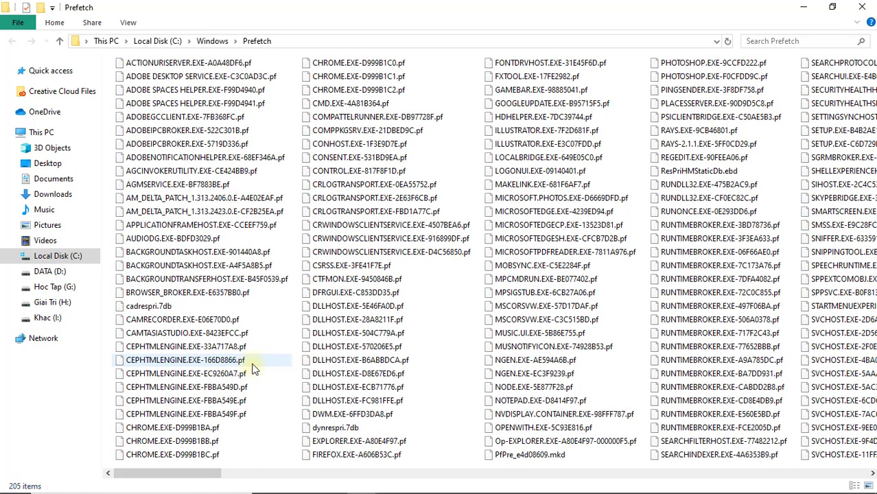
{"action": "scroll", "coordinate": [508, 182], "scroll_direction": "down", "scroll_amount": 2}
{"action": "scroll", "coordinate": [507, 182], "scroll_direction": "down", "scroll_amount": 3}
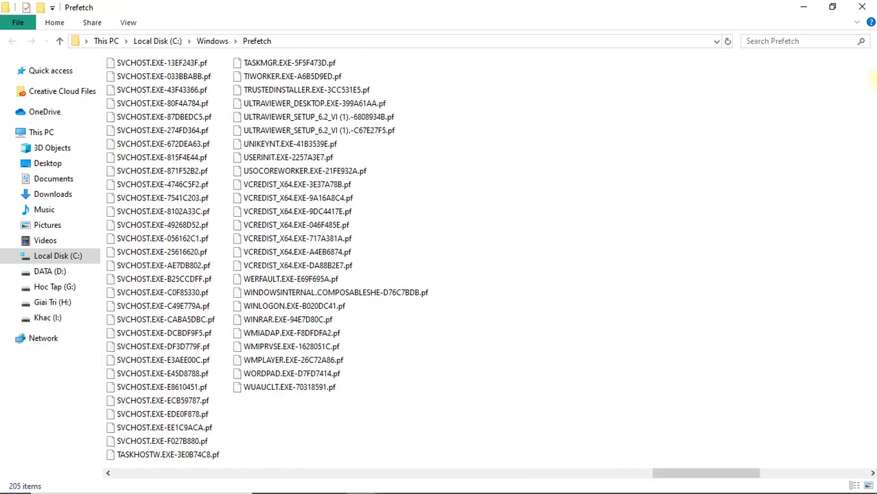
{"action": "scroll", "coordinate": [624, 220], "scroll_direction": "up", "scroll_amount": 5}
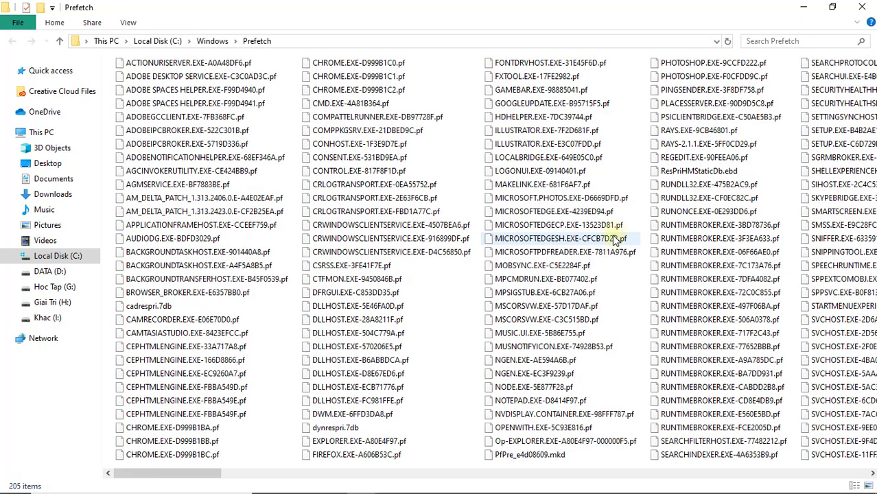
{"action": "mouse_move", "coordinate": [542, 266]}
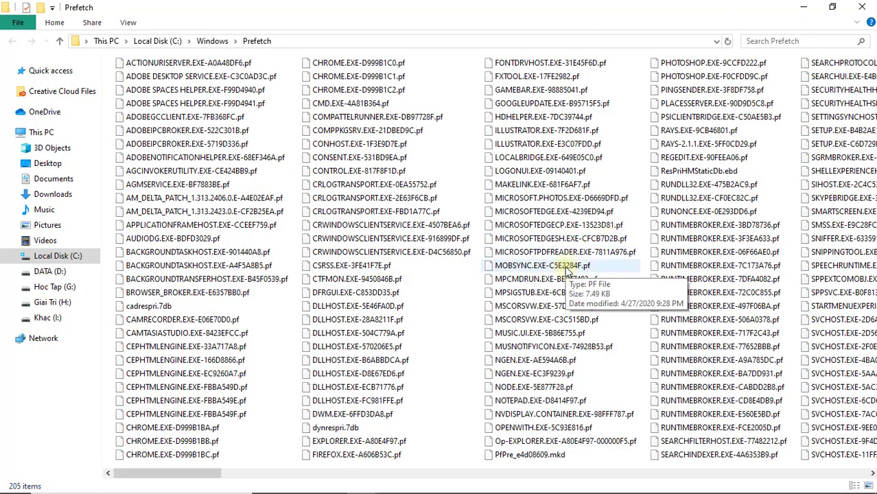
Delete all Prefetch files, skipping those in use, and refresh the listing
{"action": "key", "text": "ctrl+a"}
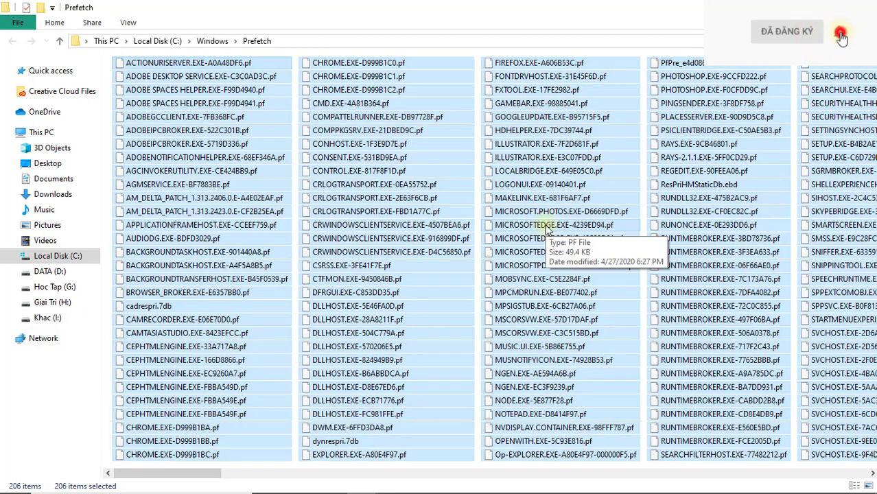
{"action": "right_click", "coordinate": [569, 173]}
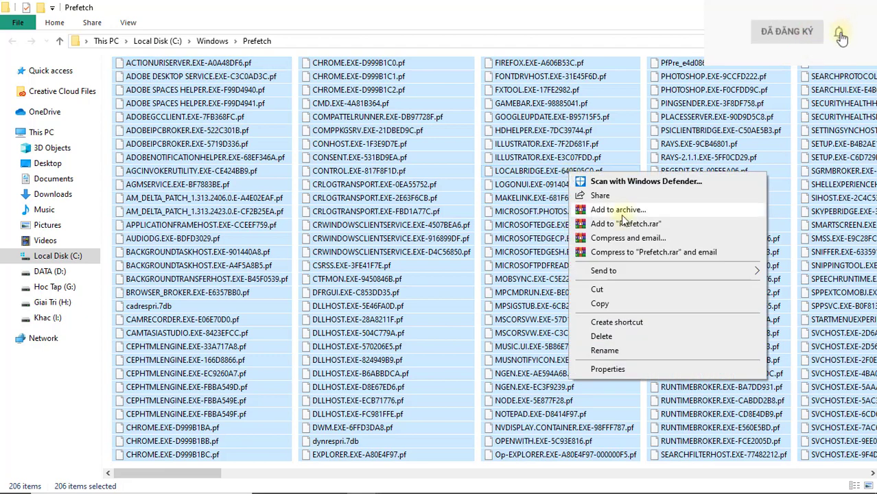
{"action": "left_click", "coordinate": [621, 335]}
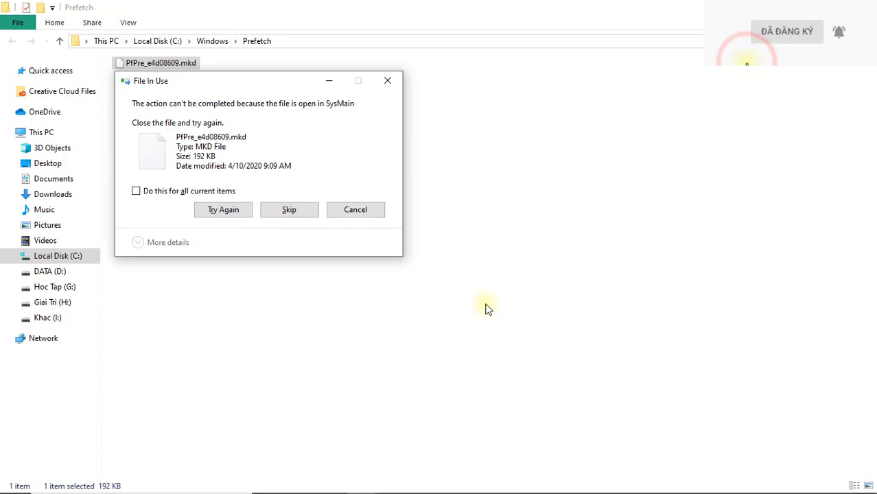
{"action": "left_click", "coordinate": [136, 191]}
{"action": "left_click", "coordinate": [212, 207]}
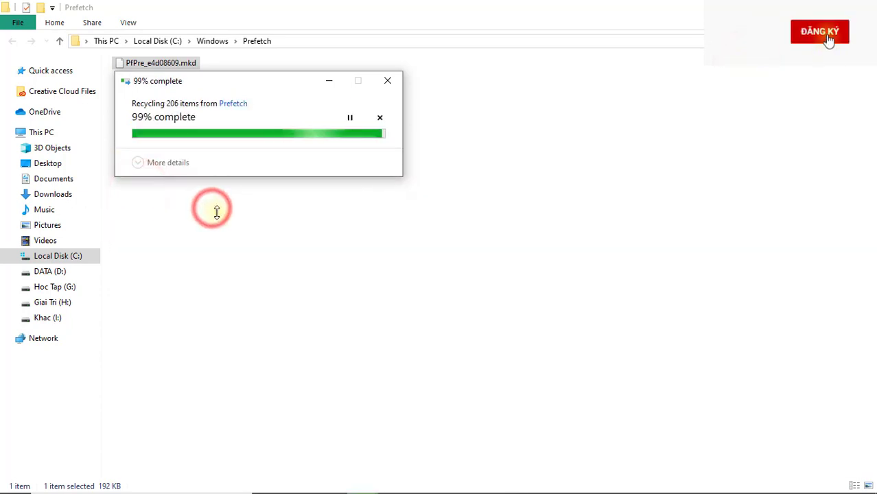
{"action": "left_click", "coordinate": [289, 210]}
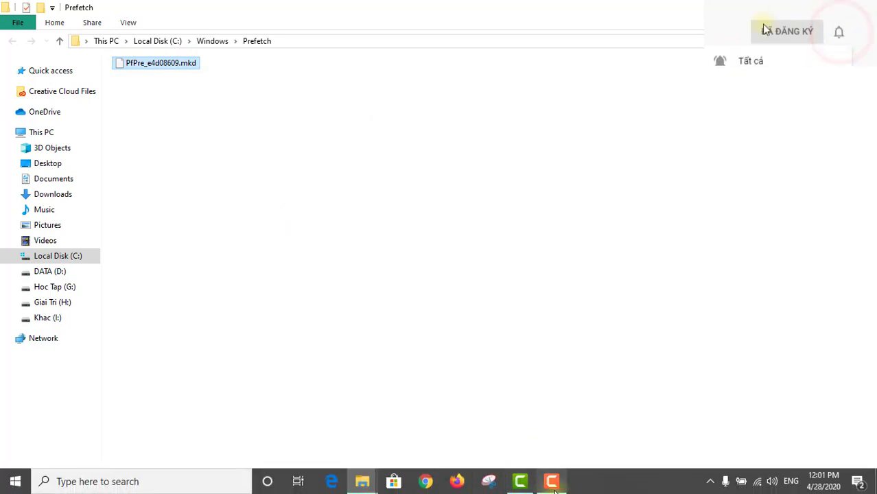
{"action": "left_click", "coordinate": [171, 85]}
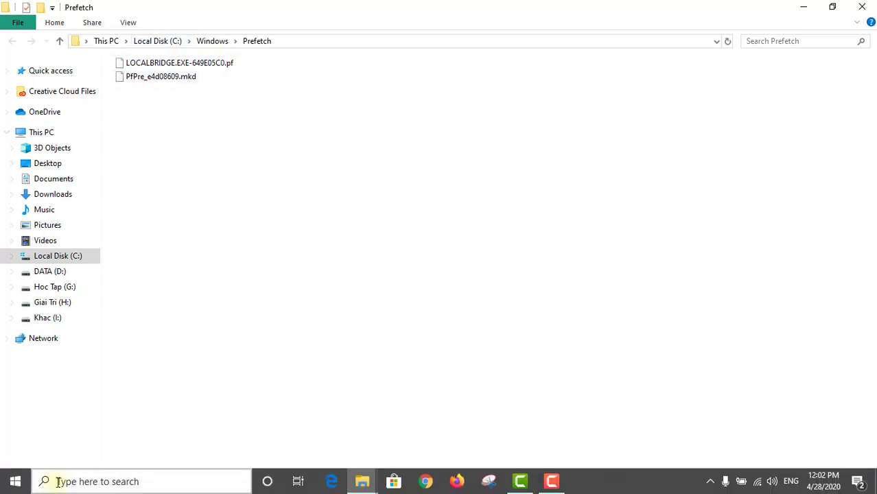
Open the %temp% folder through the Windows Run dialog
{"action": "left_click", "coordinate": [58, 482]}
{"action": "type", "text": "r"}
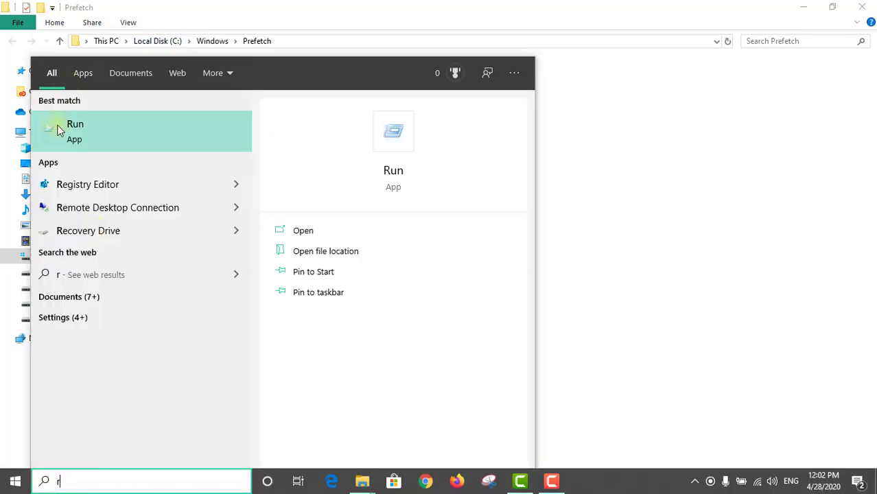
{"action": "left_click", "coordinate": [61, 130]}
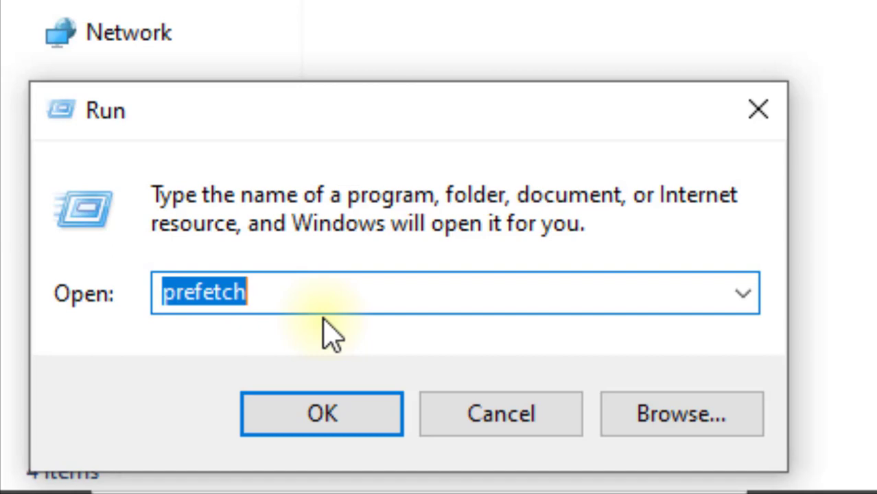
{"action": "type", "text": "%"}
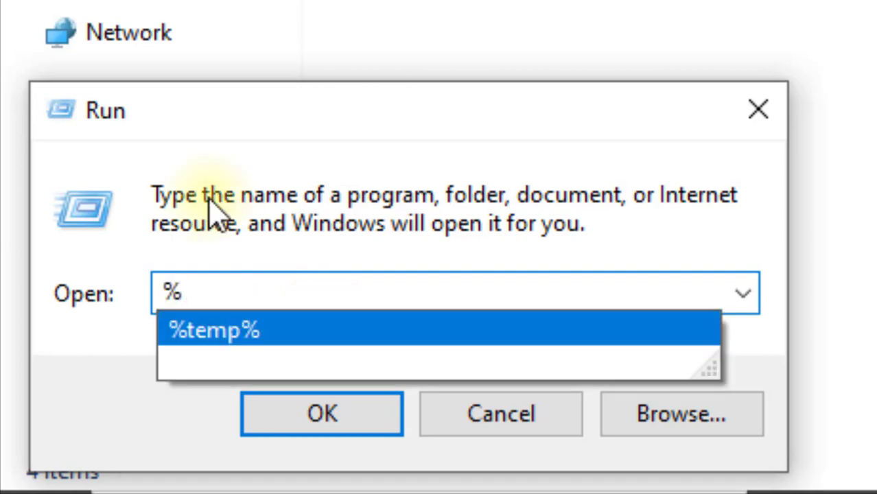
{"action": "left_click", "coordinate": [245, 334]}
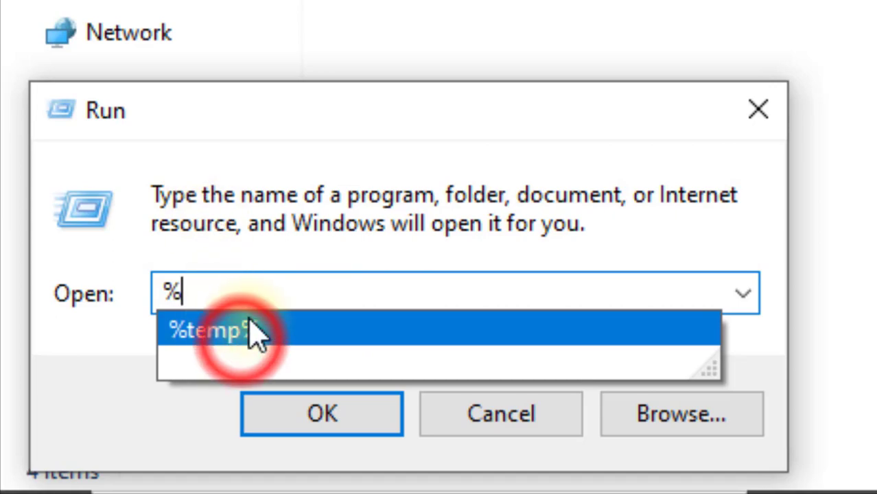
{"action": "left_click", "coordinate": [284, 300]}
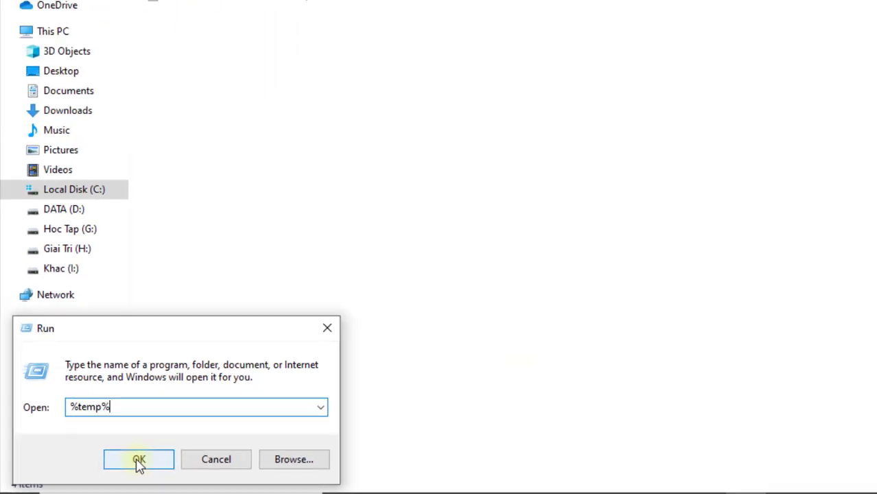
{"action": "left_click", "coordinate": [302, 411]}
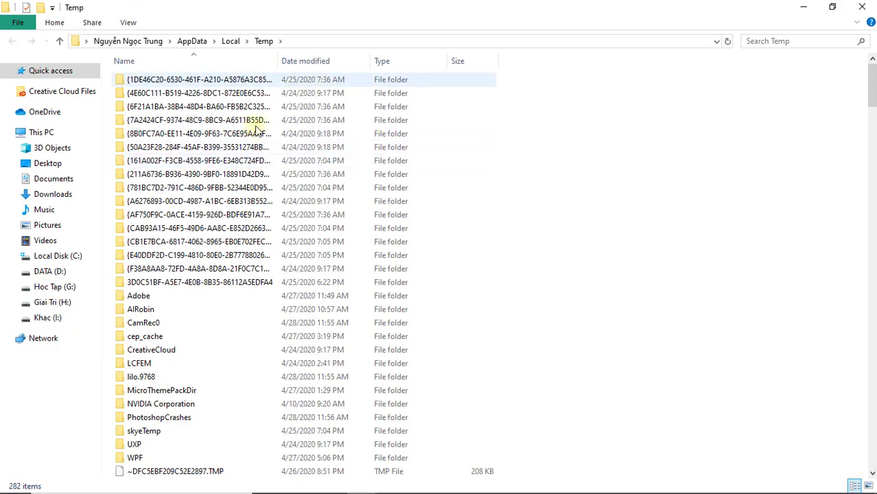
Delete everything in Temp, dismissing the folder-in-use warning for the three locked folders
{"action": "scroll", "coordinate": [233, 192], "scroll_direction": "down", "scroll_amount": 9}
{"action": "scroll", "coordinate": [232, 193], "scroll_direction": "down", "scroll_amount": 4}
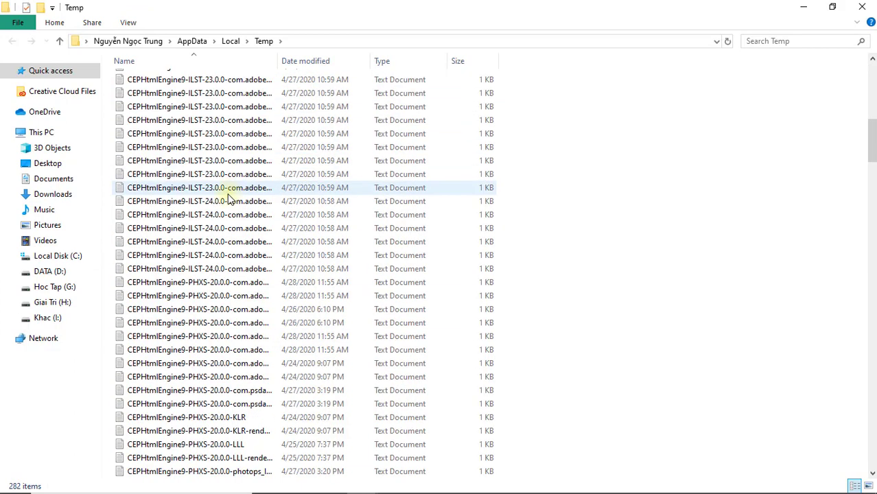
{"action": "scroll", "coordinate": [230, 196], "scroll_direction": "up", "scroll_amount": 1}
{"action": "scroll", "coordinate": [220, 219], "scroll_direction": "up", "scroll_amount": 12}
{"action": "key", "text": "ctrl+a"}
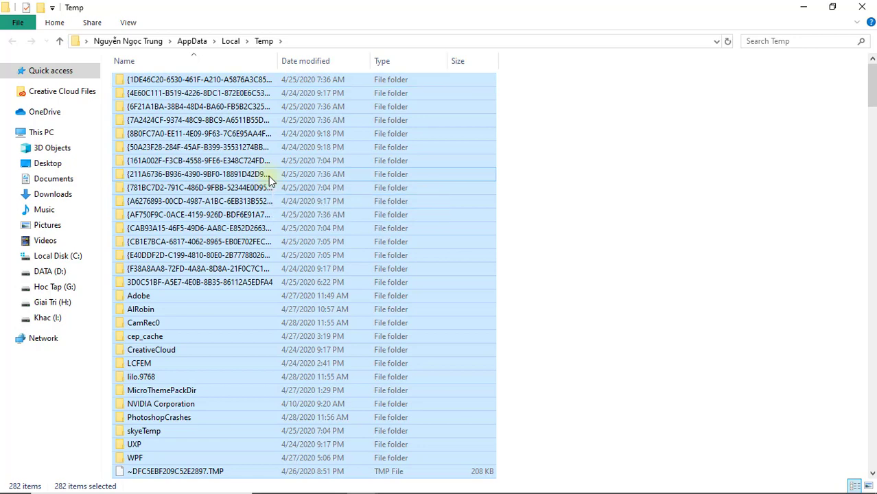
{"action": "right_click", "coordinate": [269, 175]}
{"action": "left_click", "coordinate": [301, 359]}
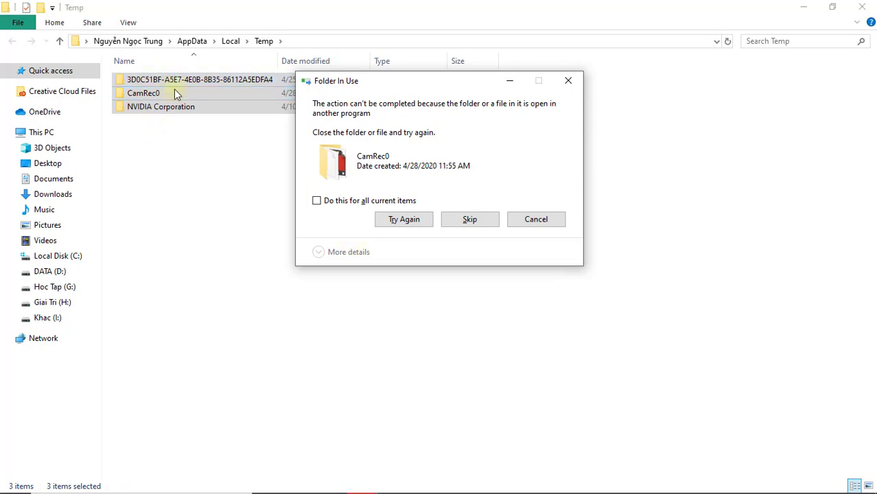
{"action": "key", "text": "Escape"}
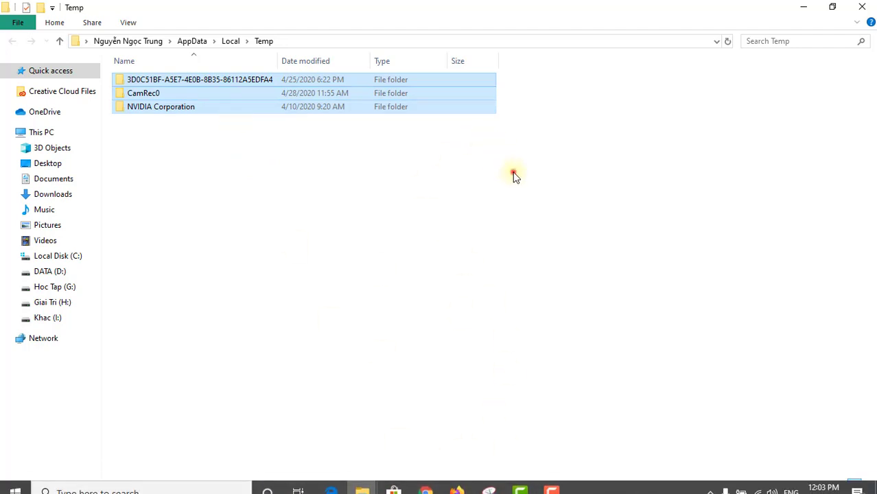
{"action": "left_click", "coordinate": [515, 172]}
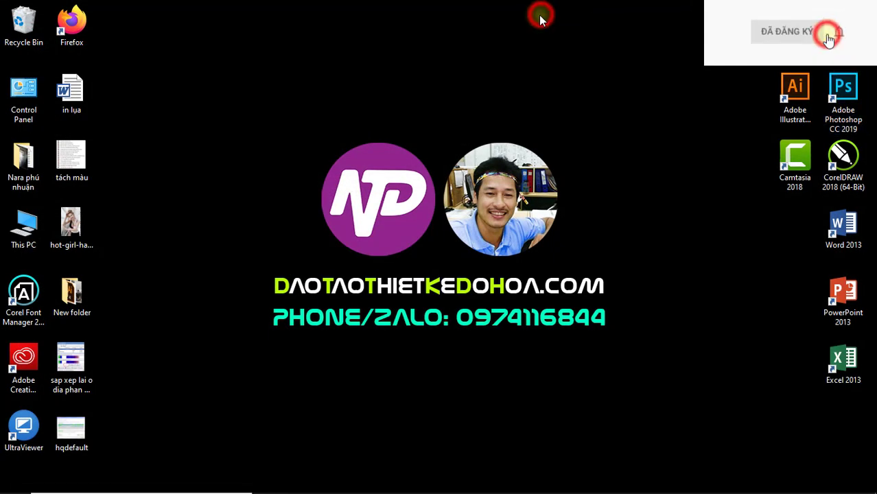
Permanently delete the Recycle Bin's 850 items, then return its icon to the top-left
{"action": "left_click_drag", "start_coordinate": [23, 24], "coordinate": [455, 88]}
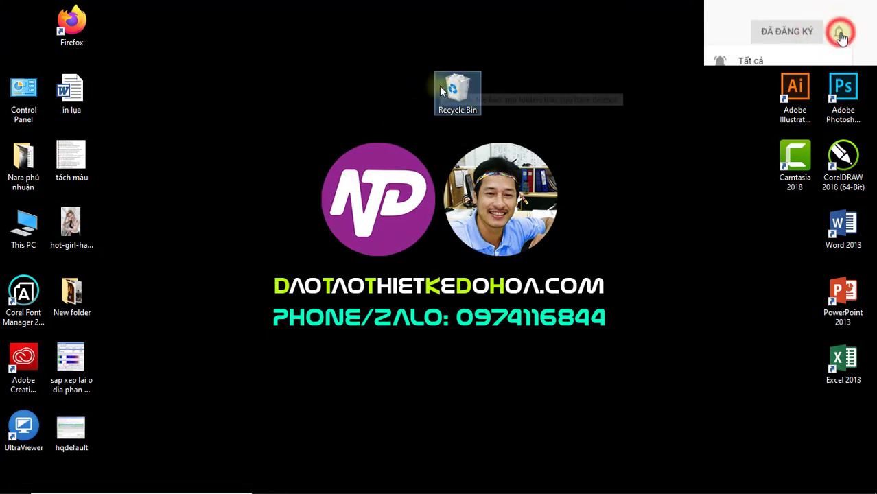
{"action": "right_click", "coordinate": [450, 92]}
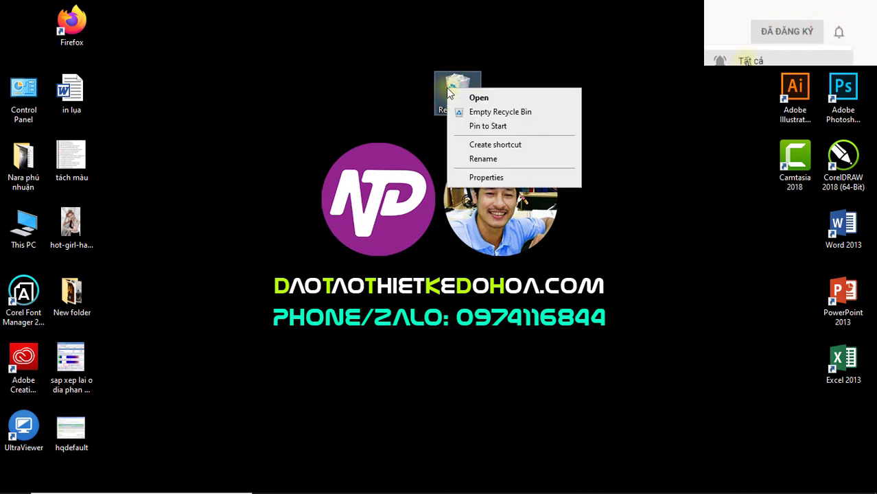
{"action": "left_click", "coordinate": [494, 113]}
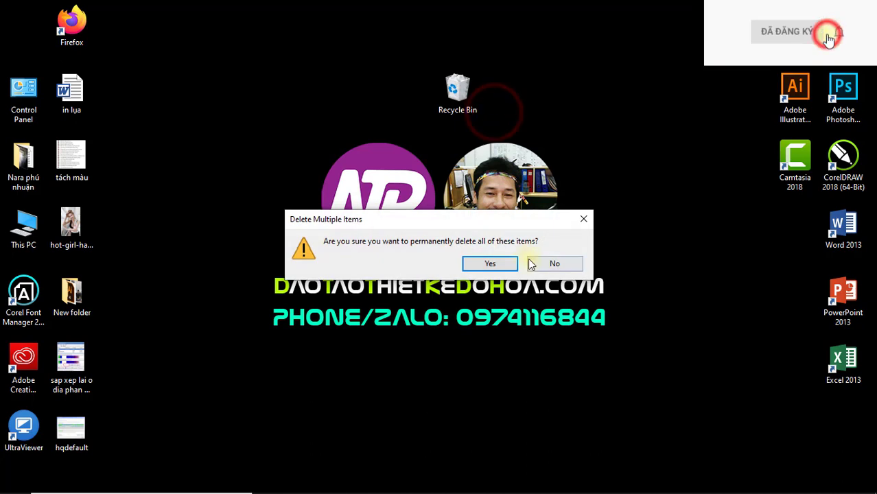
{"action": "left_click", "coordinate": [497, 262]}
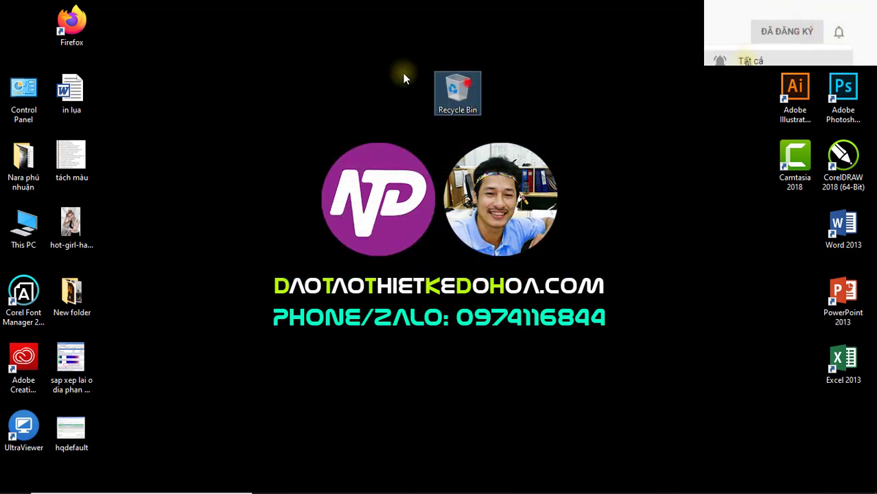
{"action": "left_click_drag", "start_coordinate": [460, 86], "coordinate": [36, 28]}
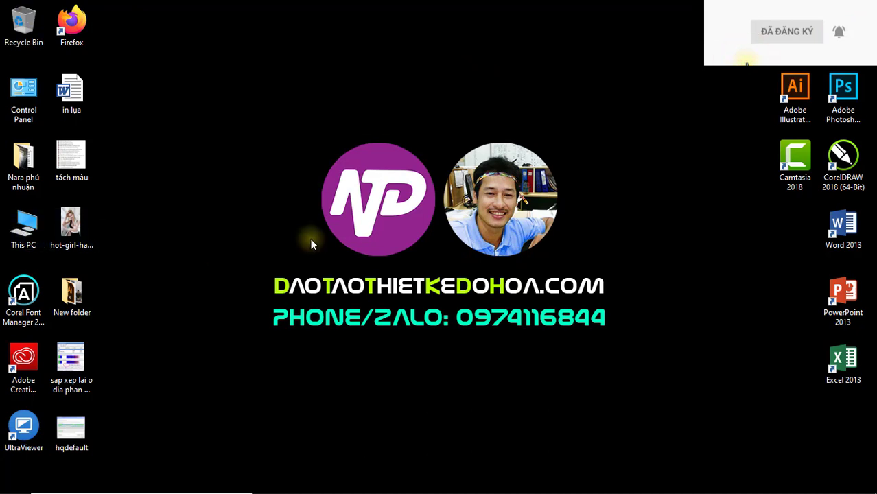
Browse This PC > Khac (I:) > Giáo Trình ILLustrator, then minimize File Explorer
{"action": "double_click", "coordinate": [21, 230]}
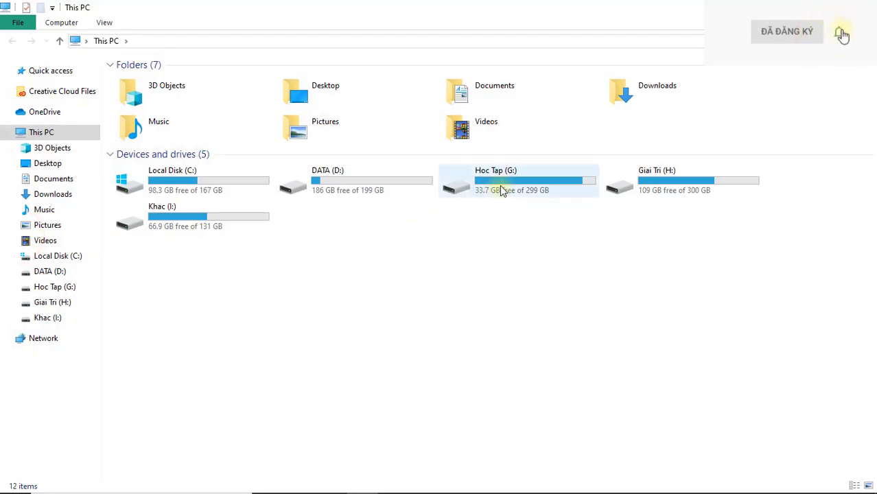
{"action": "double_click", "coordinate": [199, 226]}
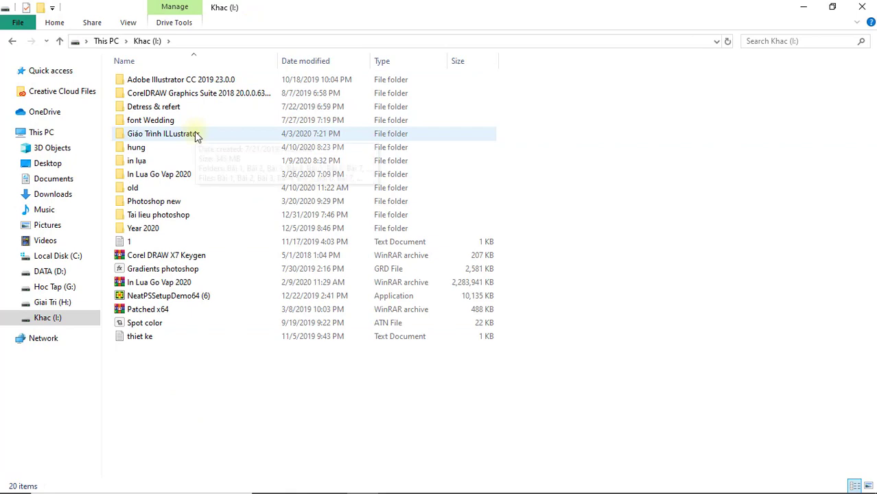
{"action": "mouse_move", "coordinate": [161, 134]}
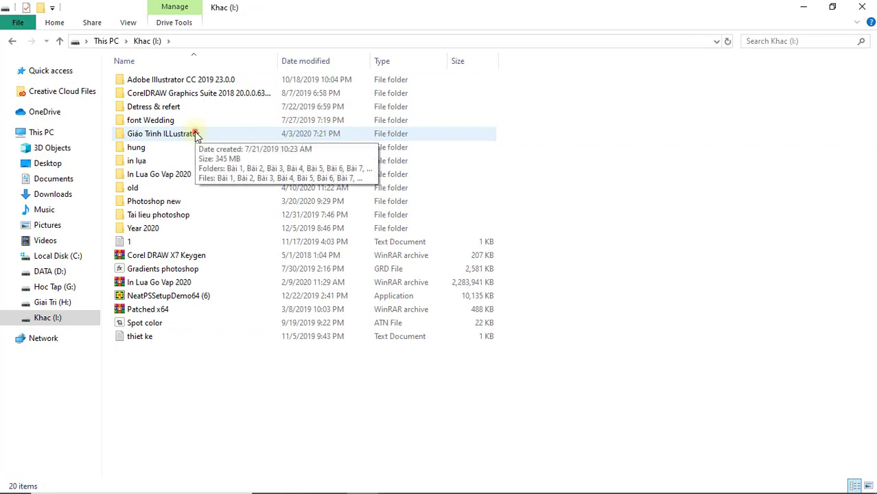
{"action": "double_click", "coordinate": [195, 134]}
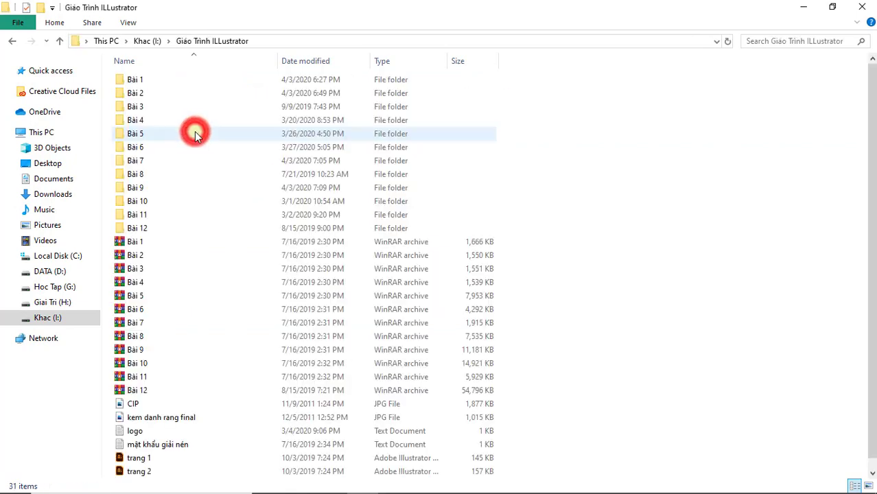
{"action": "left_click", "coordinate": [14, 43]}
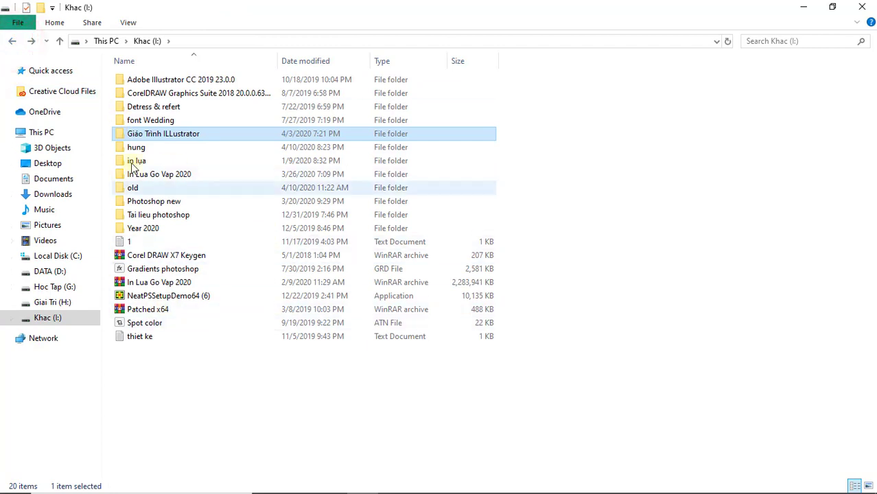
{"action": "double_click", "coordinate": [172, 135]}
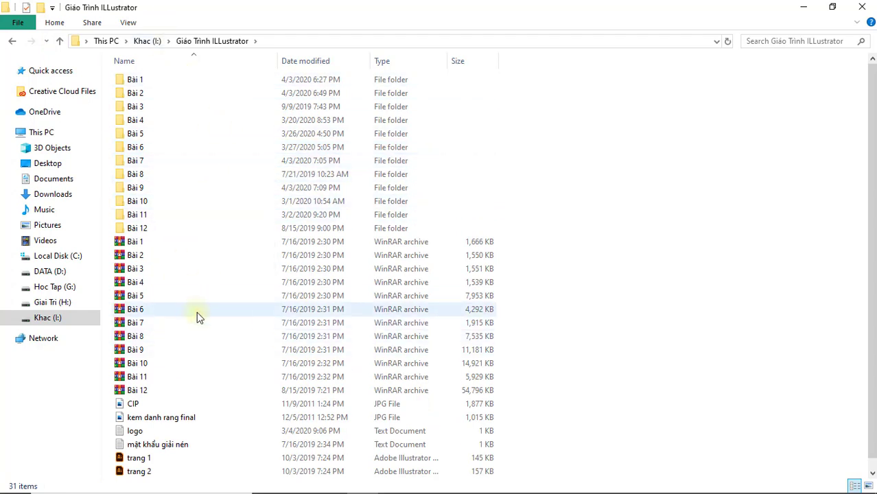
{"action": "left_click", "coordinate": [806, 10]}
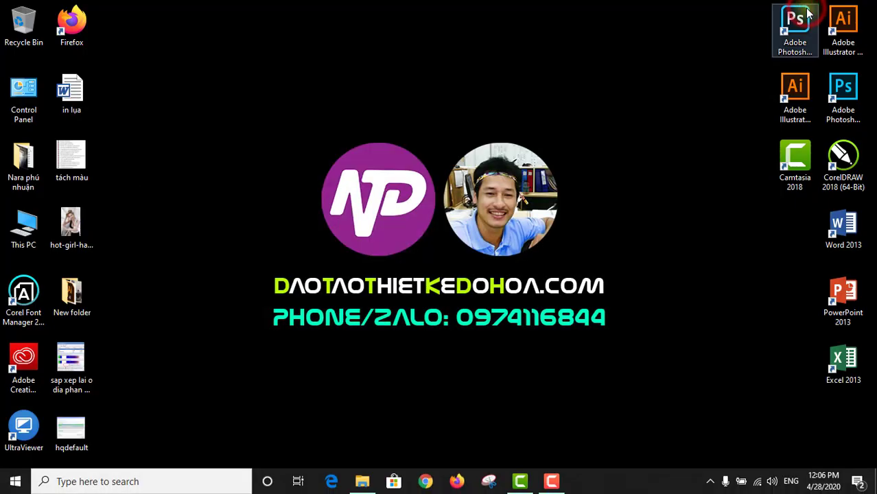
{"action": "right_click", "coordinate": [354, 27]}
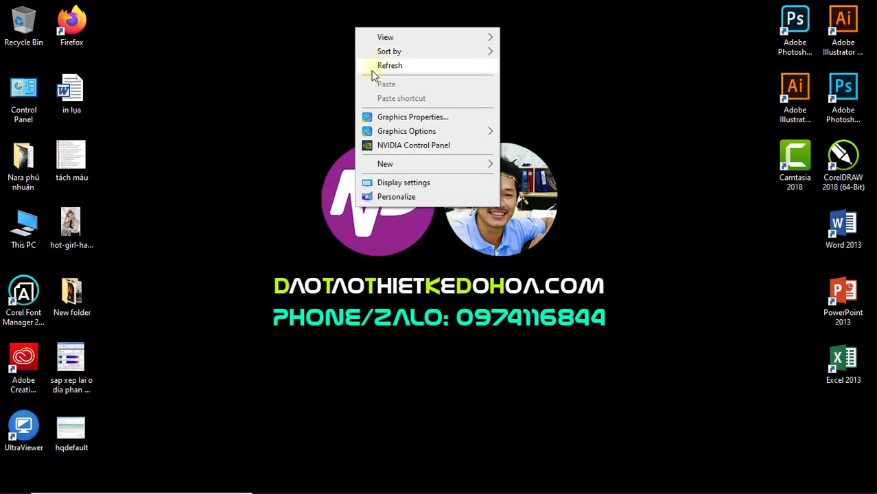
{"action": "left_click", "coordinate": [372, 69]}
{"action": "right_click", "coordinate": [391, 48]}
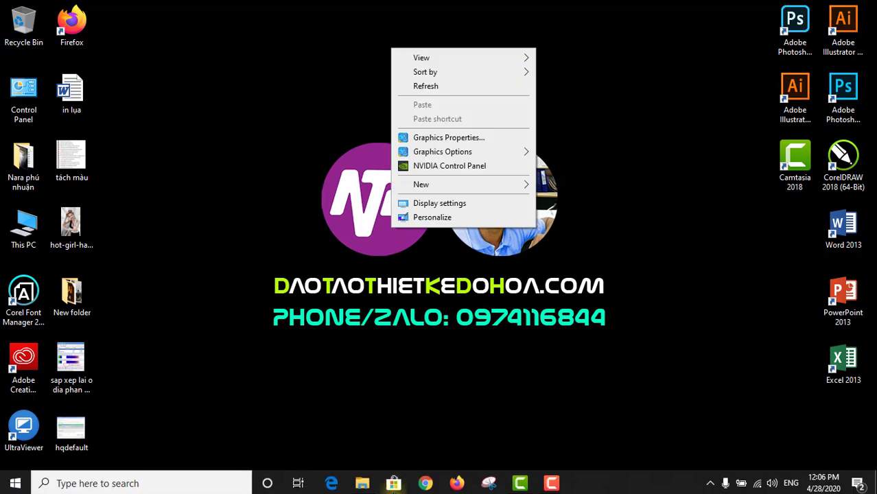
{"action": "left_click", "coordinate": [594, 53]}
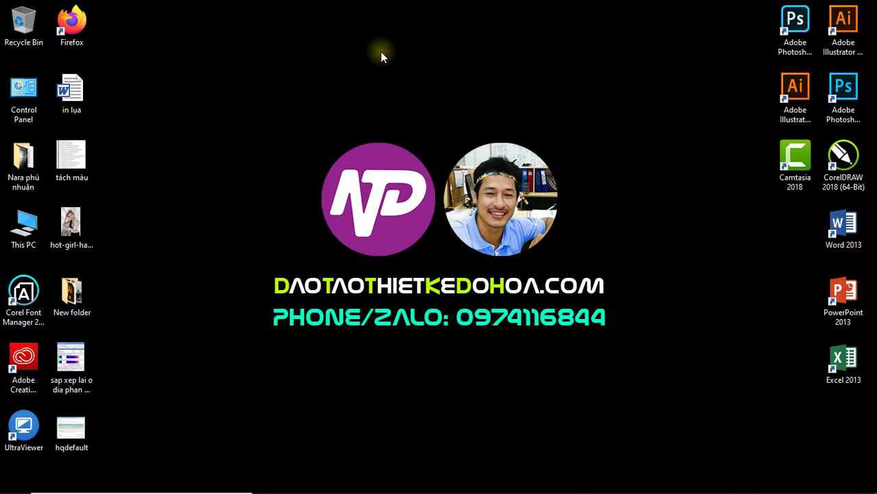
{"action": "mouse_move", "coordinate": [439, 491]}
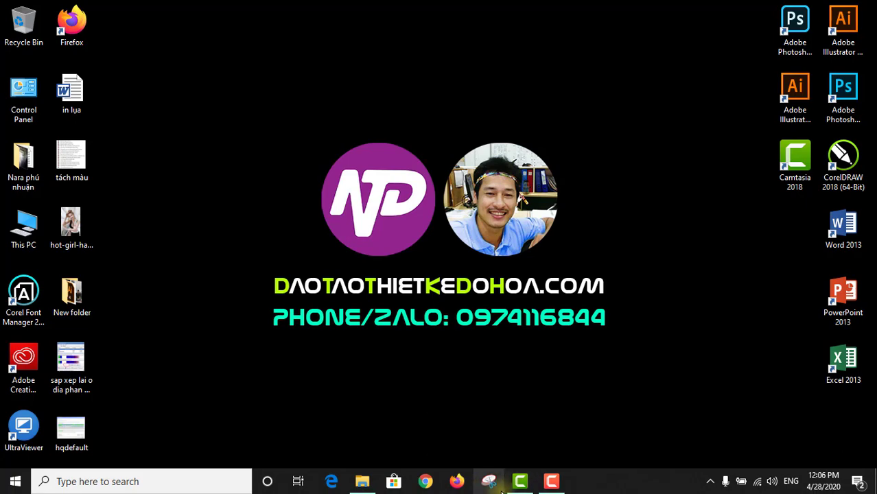
View sap xep lai o dia phan manh 02.PNG in Photos, then advance to hqdefault.jpg
{"action": "double_click", "coordinate": [70, 369]}
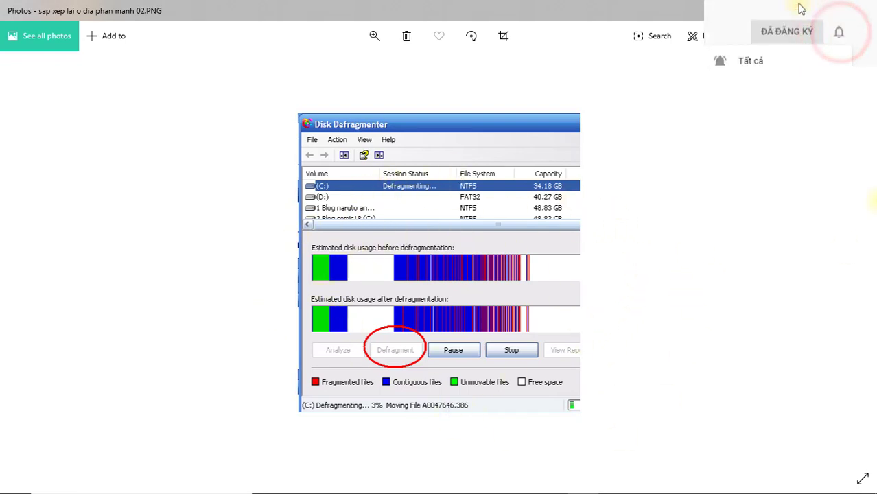
{"action": "left_click", "coordinate": [847, 268]}
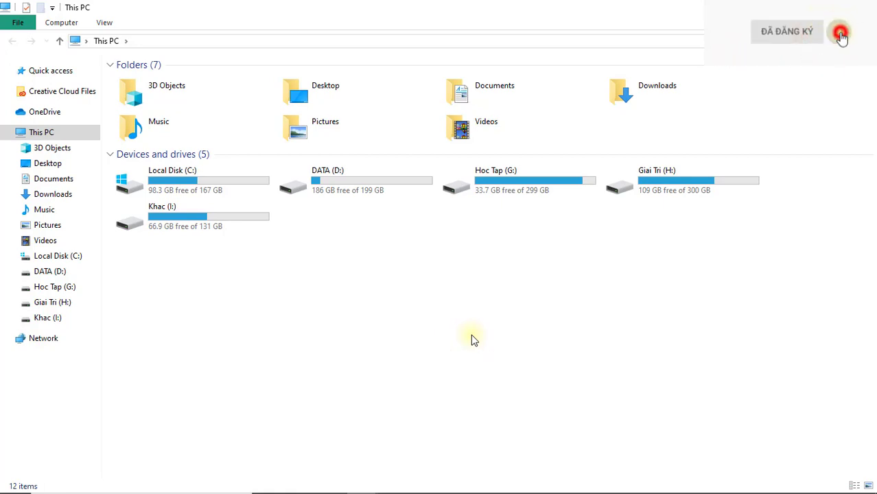
Open Optimize Drives from the Tools tab of Hoc Tap (G:) Properties
{"action": "left_click", "coordinate": [480, 295]}
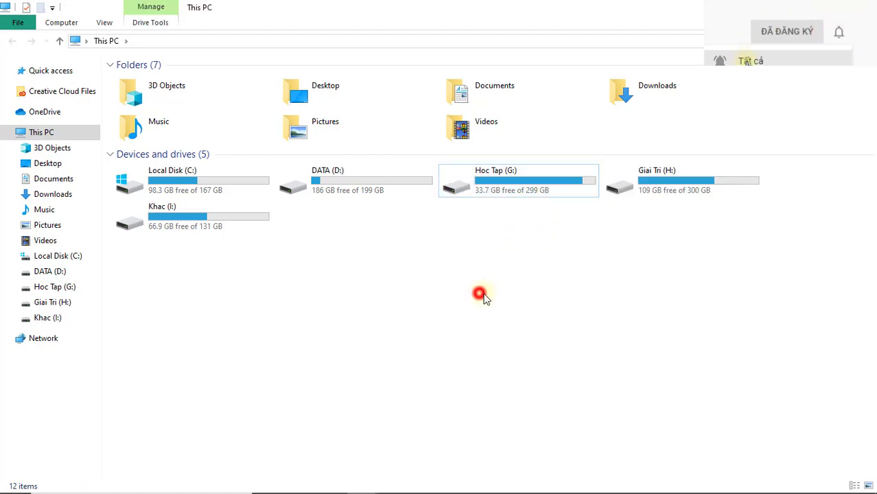
{"action": "mouse_move", "coordinate": [149, 306]}
{"action": "left_mouse_down"}
{"action": "mouse_move", "coordinate": [184, 288]}
{"action": "mouse_move", "coordinate": [648, 368]}
{"action": "left_mouse_up"}
{"action": "left_click", "coordinate": [535, 308]}
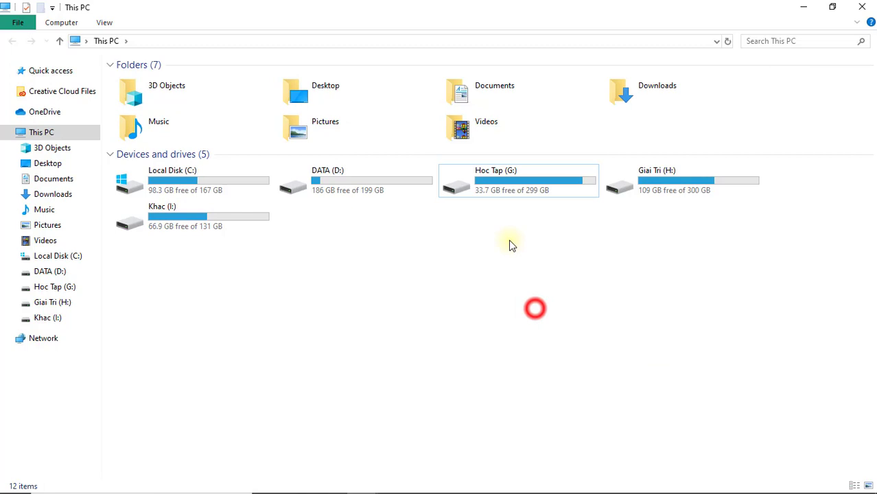
{"action": "right_click", "coordinate": [518, 190]}
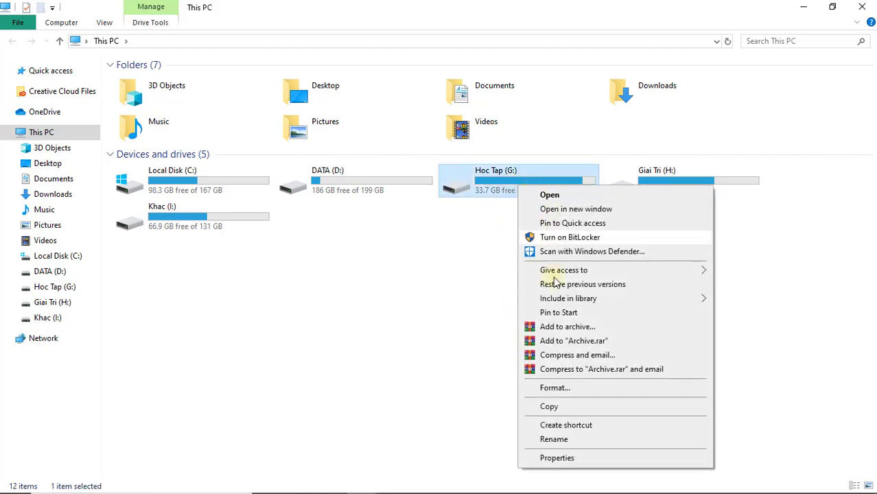
{"action": "left_click", "coordinate": [560, 458]}
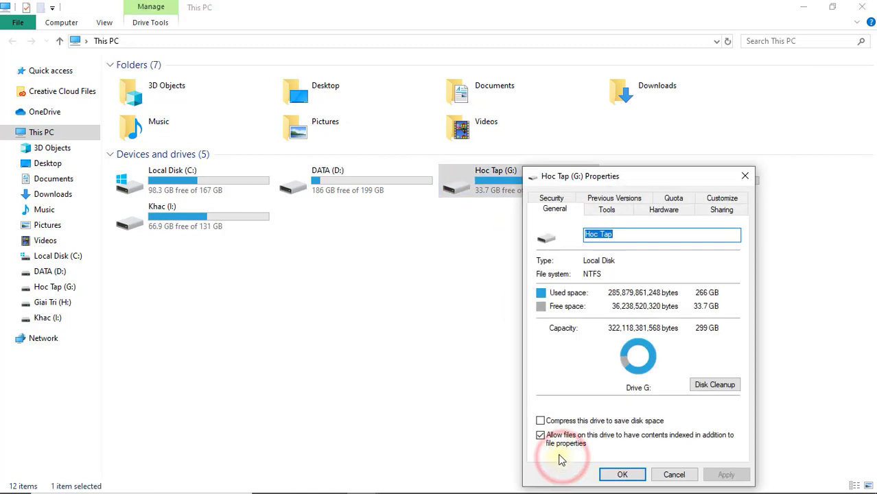
{"action": "left_click", "coordinate": [607, 210]}
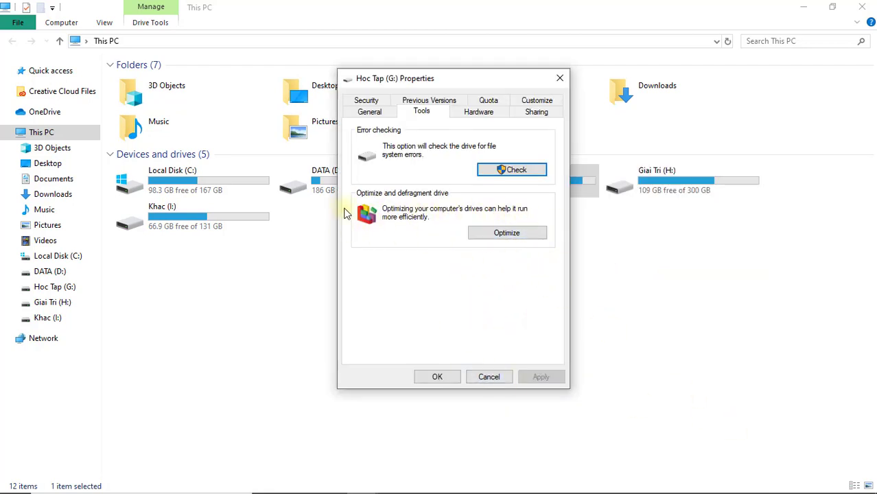
{"action": "left_click", "coordinate": [492, 235]}
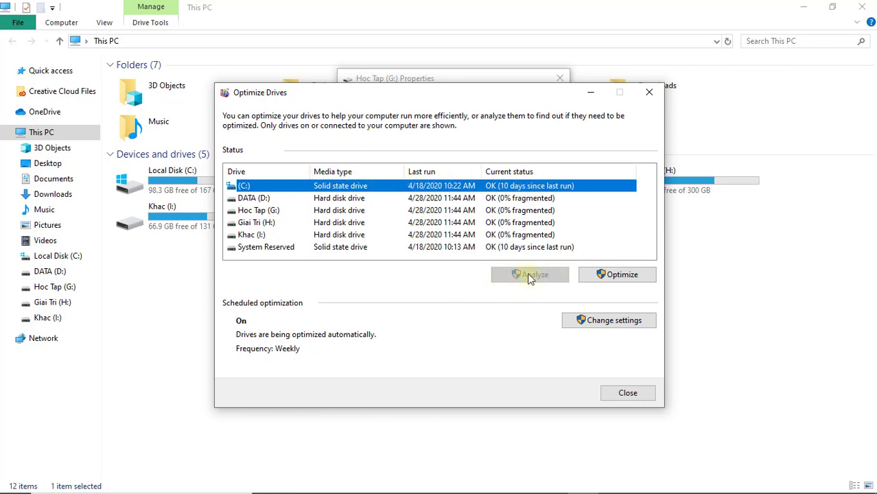
Select DATA (D:) and analyze it for fragmentation
{"action": "left_click", "coordinate": [524, 198]}
{"action": "left_click", "coordinate": [519, 210]}
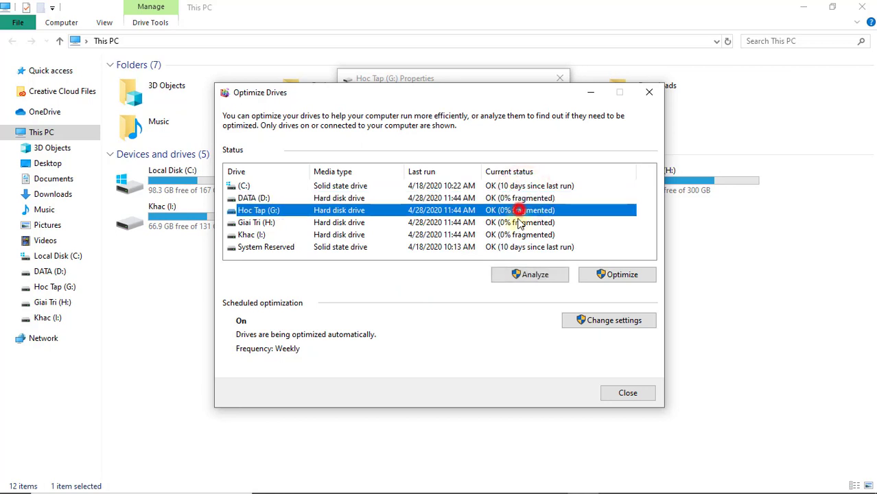
{"action": "left_click", "coordinate": [512, 235]}
{"action": "left_click", "coordinate": [523, 198]}
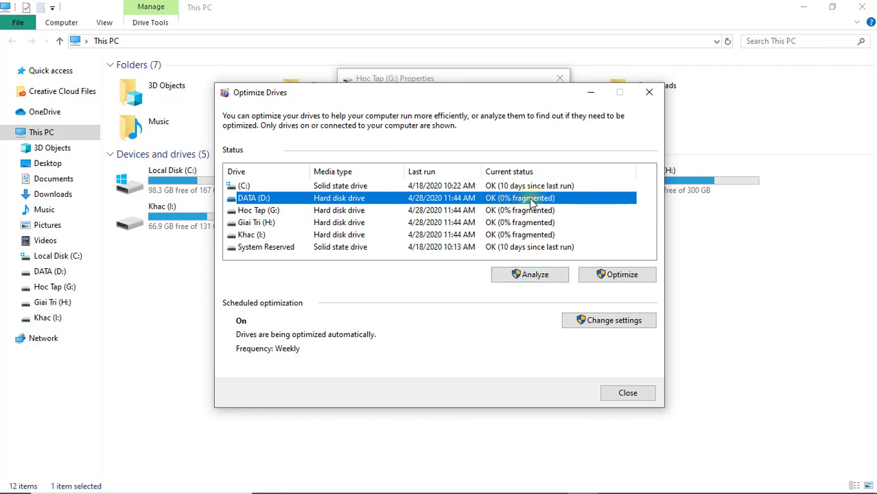
{"action": "left_click", "coordinate": [549, 278]}
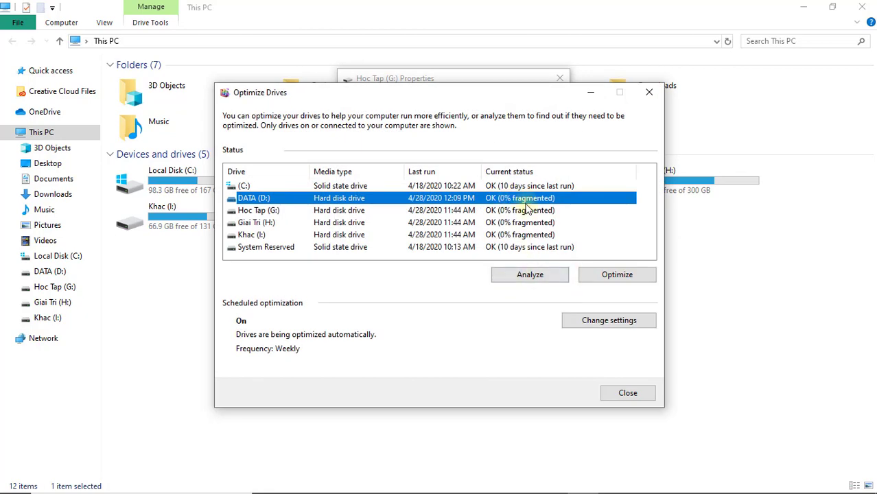
Analyze Hoc Tap (G:), Giai Tri (H:) and Khac (I:), each reporting 0% fragmented
{"action": "left_click", "coordinate": [527, 210]}
{"action": "left_click", "coordinate": [527, 274]}
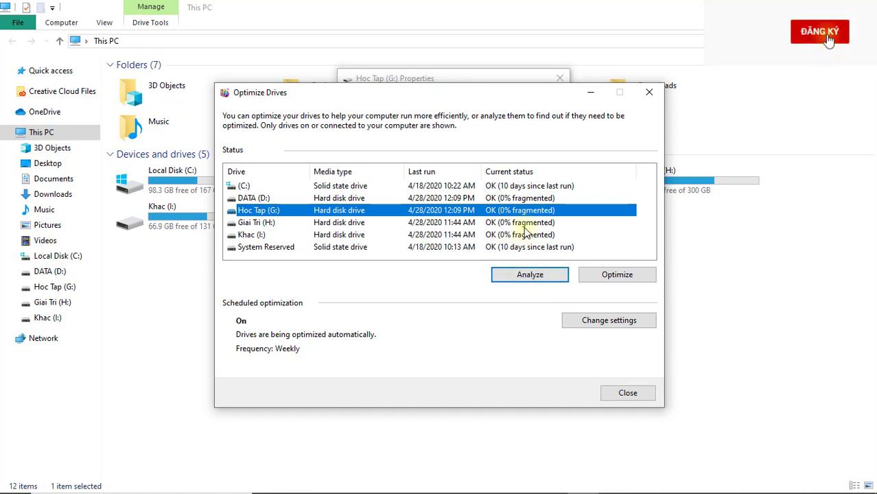
{"action": "left_click", "coordinate": [525, 227]}
{"action": "left_click", "coordinate": [525, 274]}
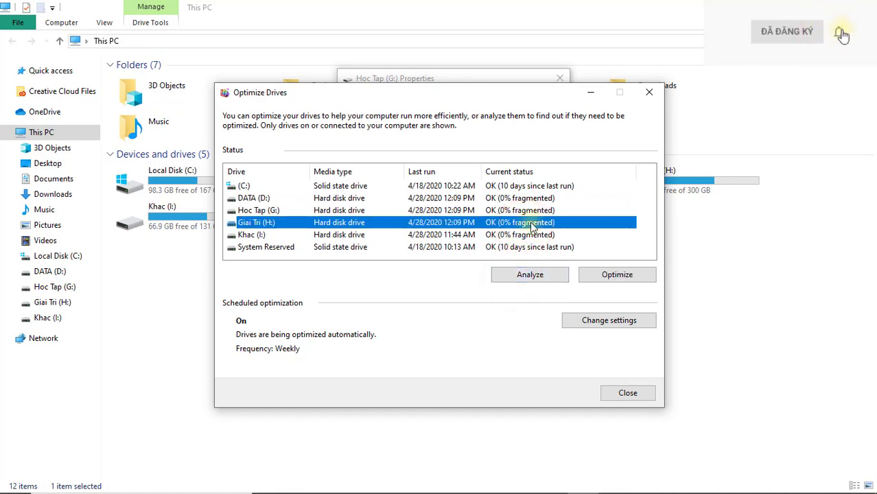
{"action": "left_click", "coordinate": [525, 235]}
{"action": "left_click", "coordinate": [526, 274]}
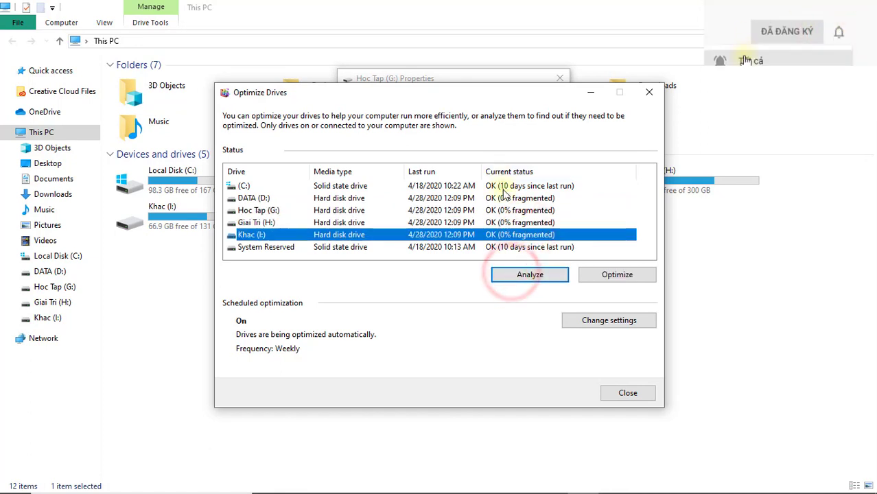
{"action": "left_click", "coordinate": [511, 370]}
{"action": "left_click", "coordinate": [520, 198]}
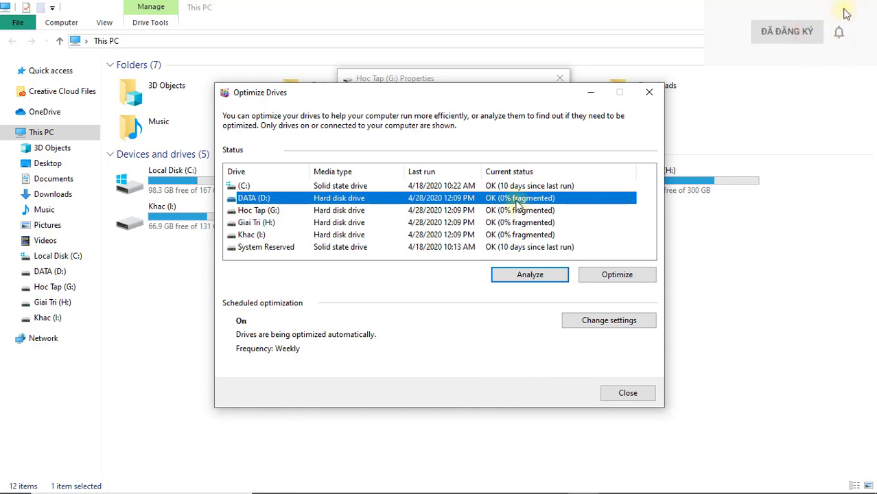
Optimize DATA (D:) until its last run updates to 12:11 PM
{"action": "left_click", "coordinate": [616, 278]}
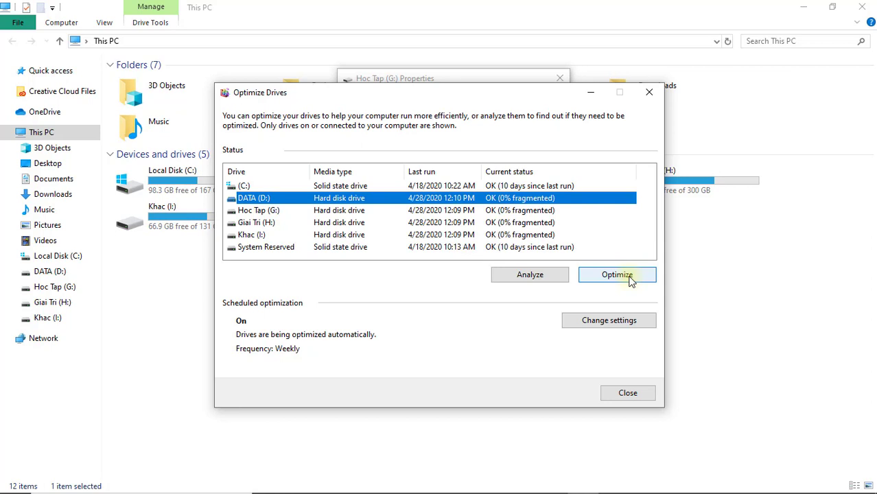
{"action": "left_click", "coordinate": [544, 197]}
{"action": "left_click", "coordinate": [604, 273]}
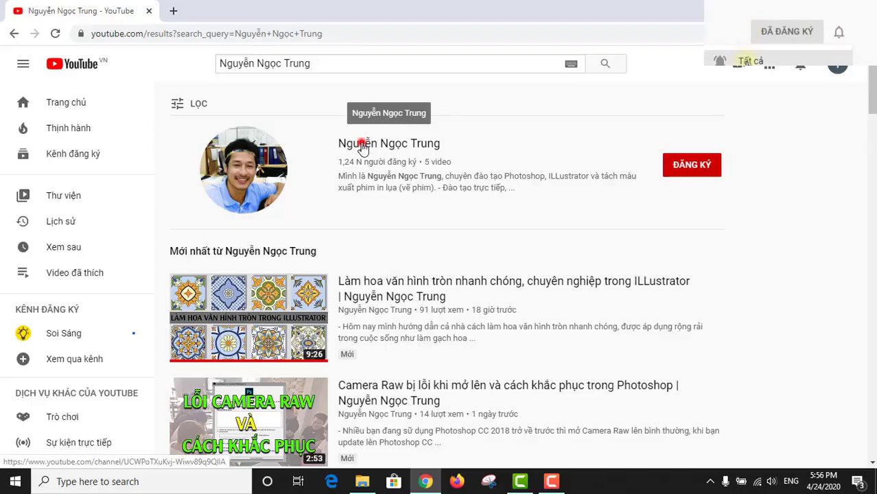
Subscribe to the training channel and set its notifications to Tất cả
{"action": "left_click", "coordinate": [359, 143]}
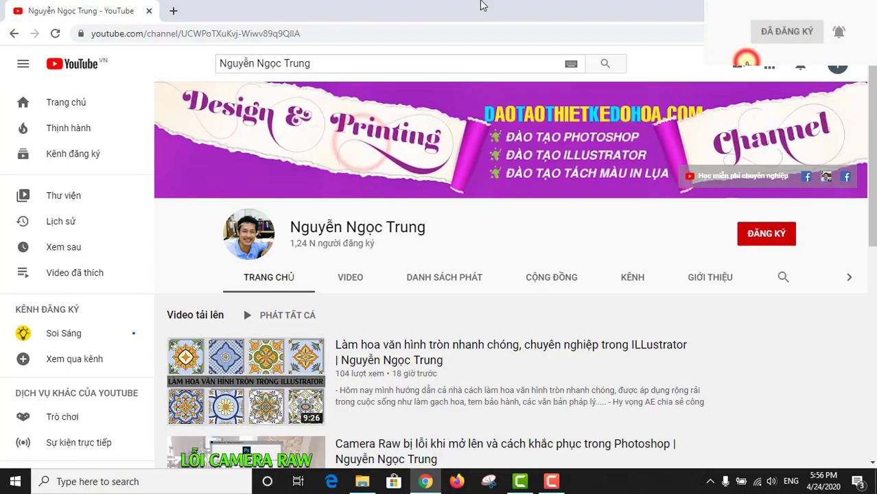
{"action": "left_click", "coordinate": [763, 235]}
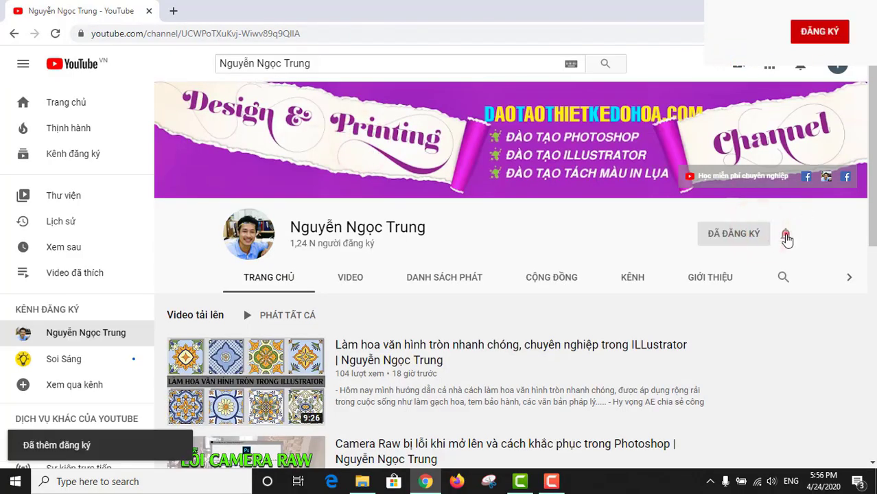
{"action": "left_click", "coordinate": [786, 234]}
{"action": "left_click", "coordinate": [686, 263]}
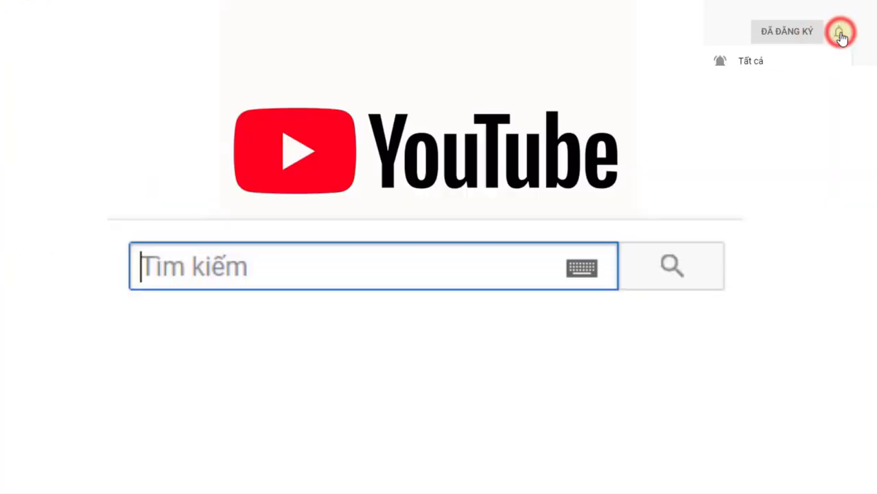
Search the channel by name, subscribe from its page, and choose Tất cả notifications
{"action": "type", "text": "Nguyễn Ngọc Trun"}
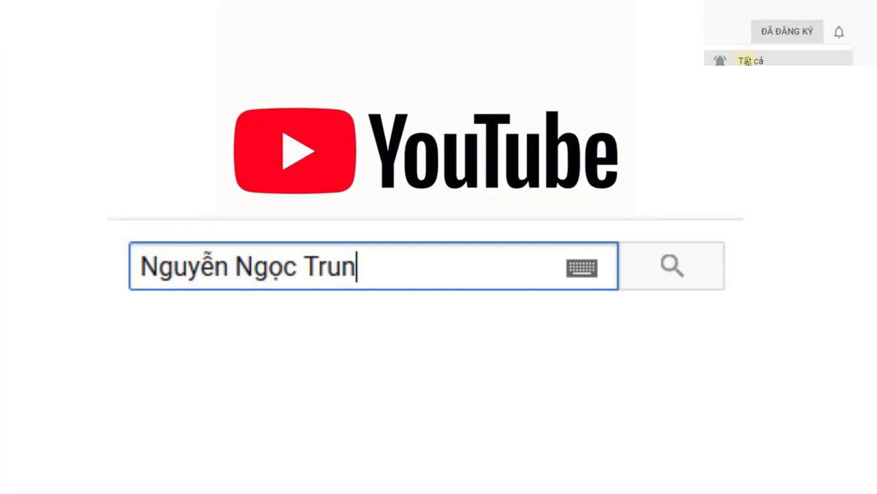
{"action": "type", "text": "g"}
{"action": "left_click", "coordinate": [669, 268]}
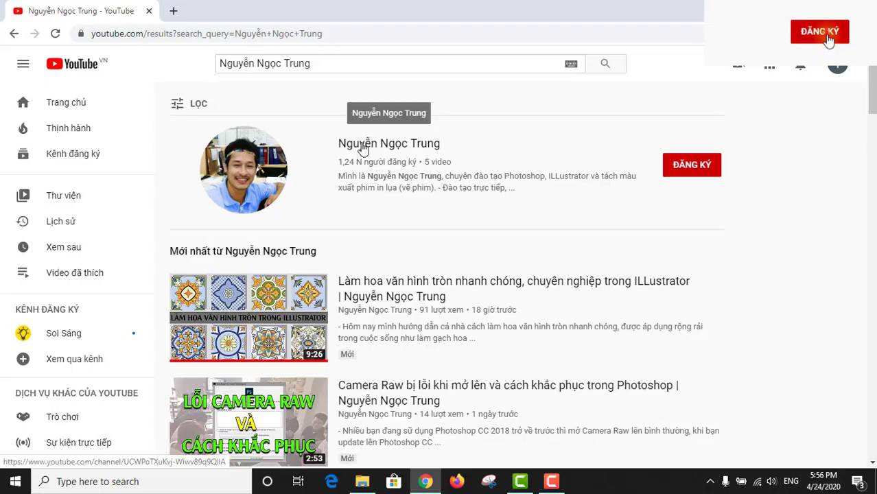
{"action": "left_click", "coordinate": [357, 140]}
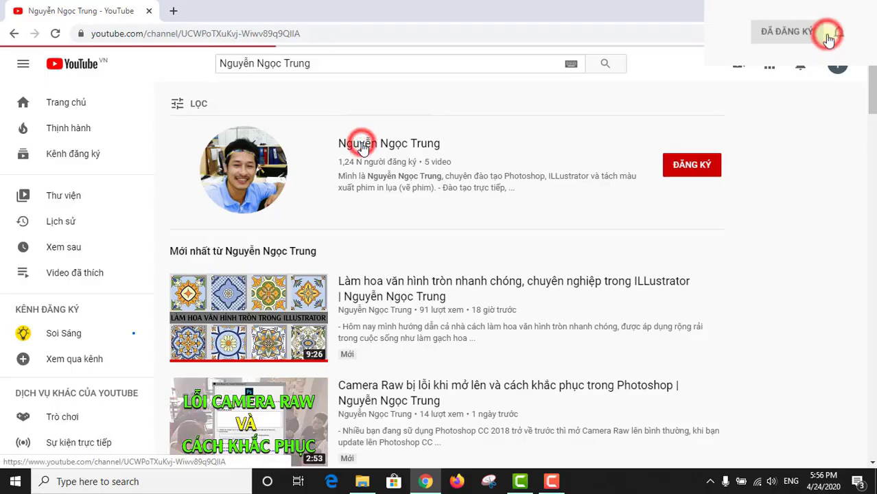
{"action": "left_click", "coordinate": [760, 234]}
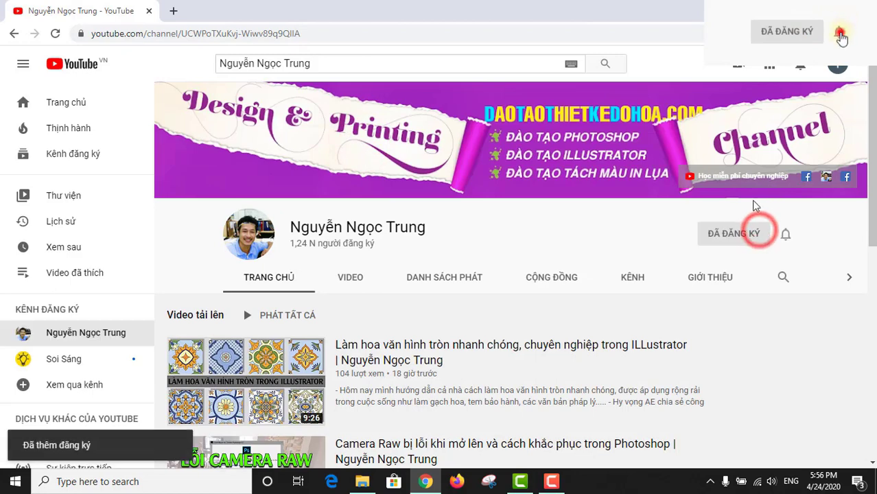
{"action": "left_click", "coordinate": [785, 234]}
{"action": "left_click", "coordinate": [688, 265]}
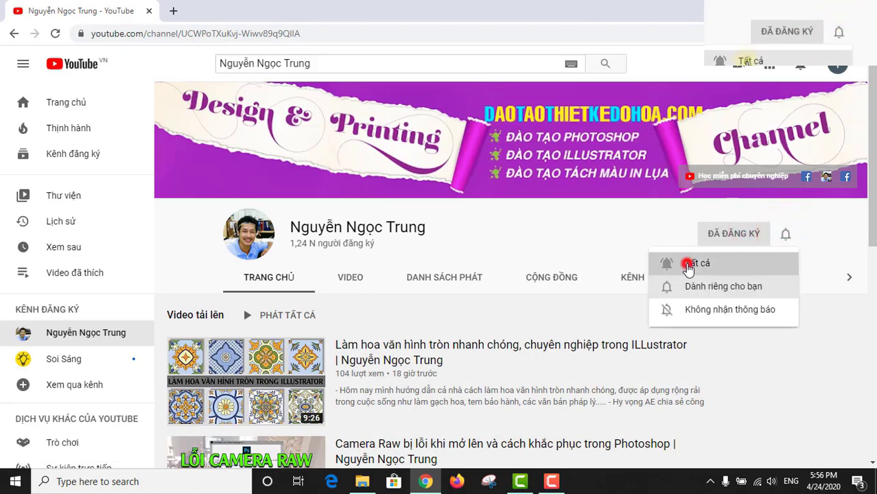